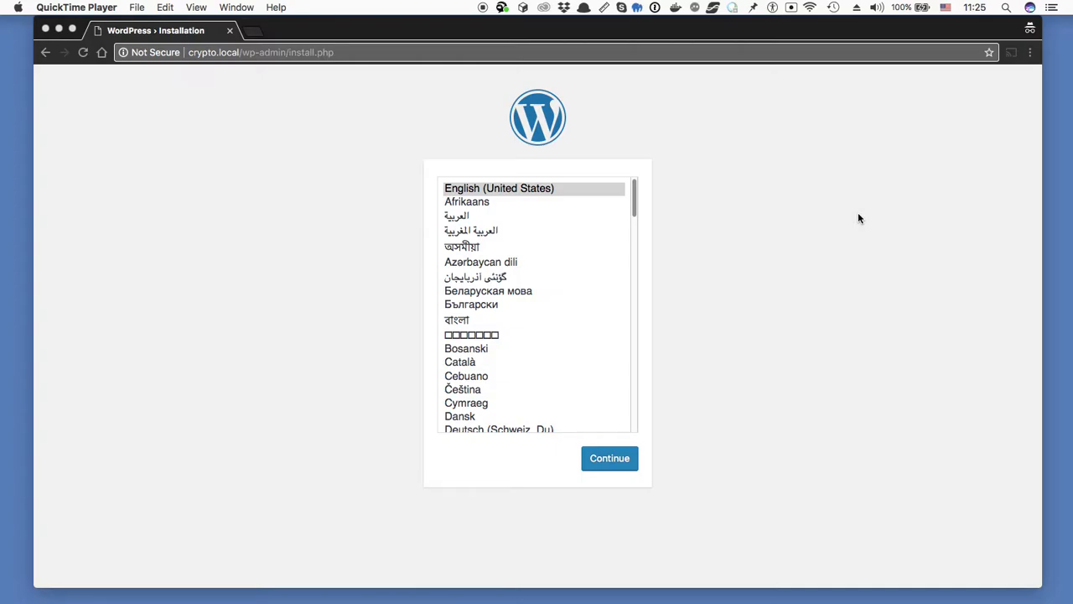
- Choose English (United States), then enter site title 'Portfolio', the admin username and a password
left_click(858, 218)
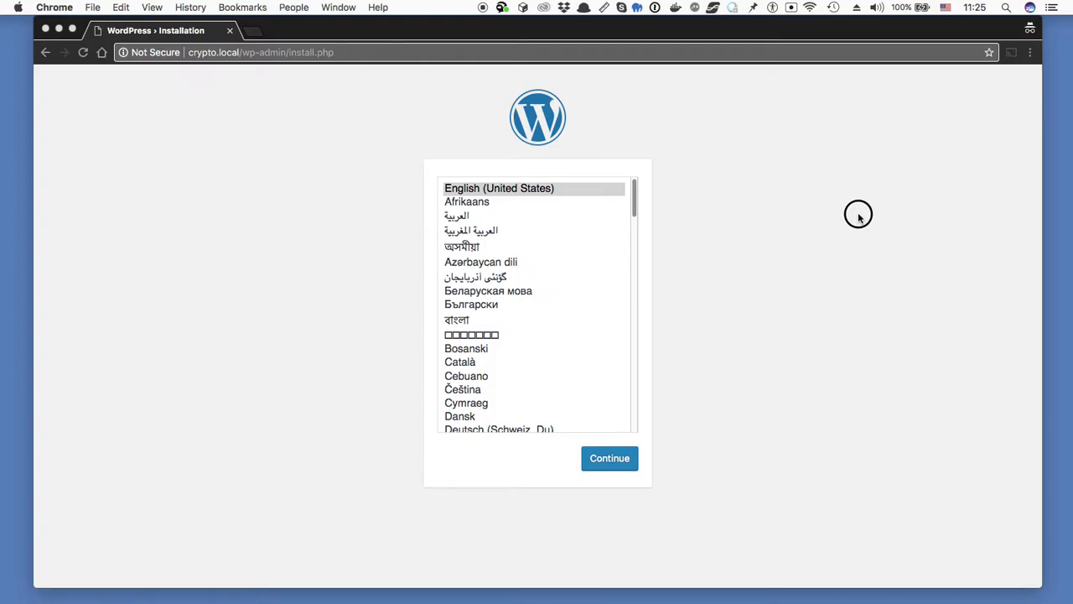
left_click(601, 459)
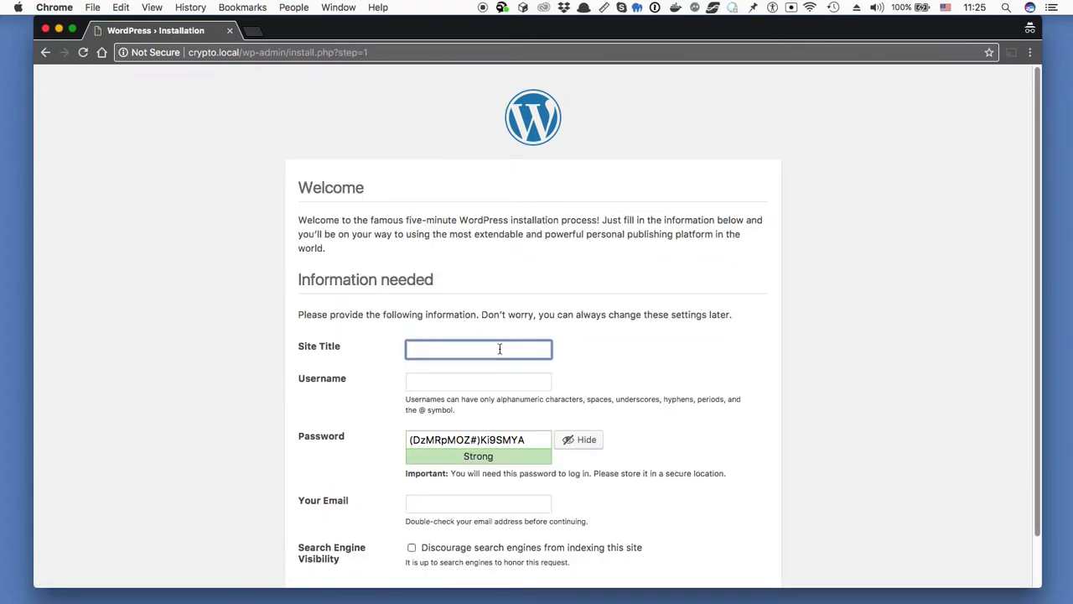
type("Portfolio")
key("Tab")
type("mg")
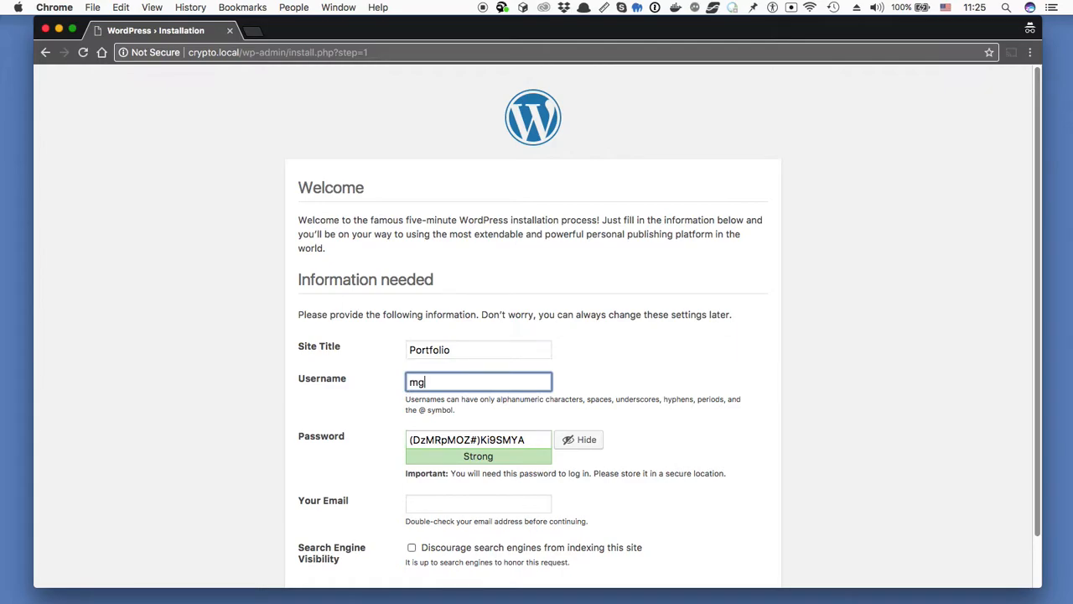
type("argano")
key("Tab")
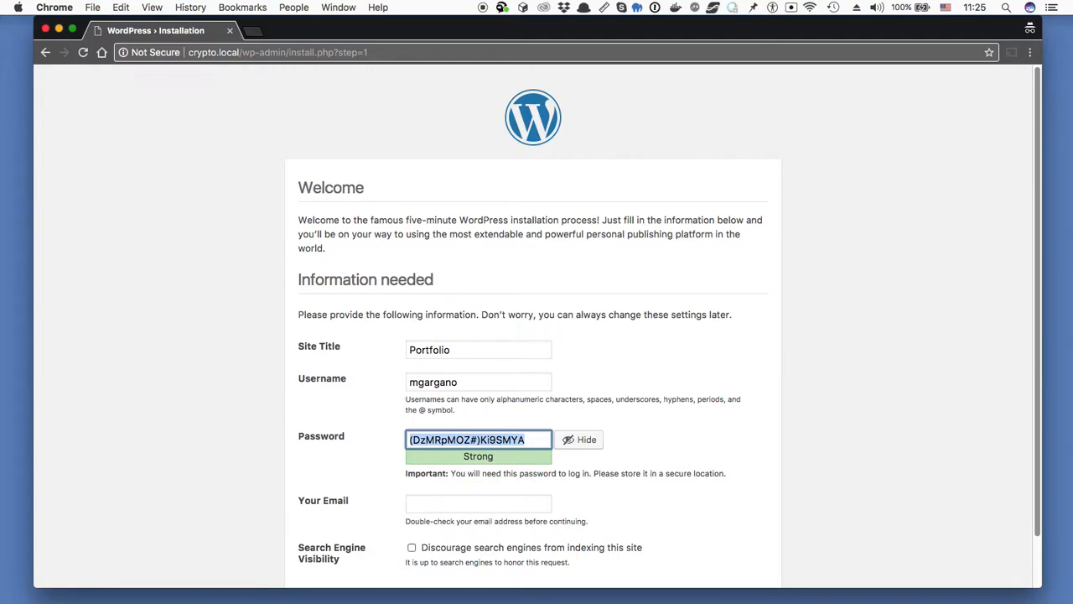
type("abc123")
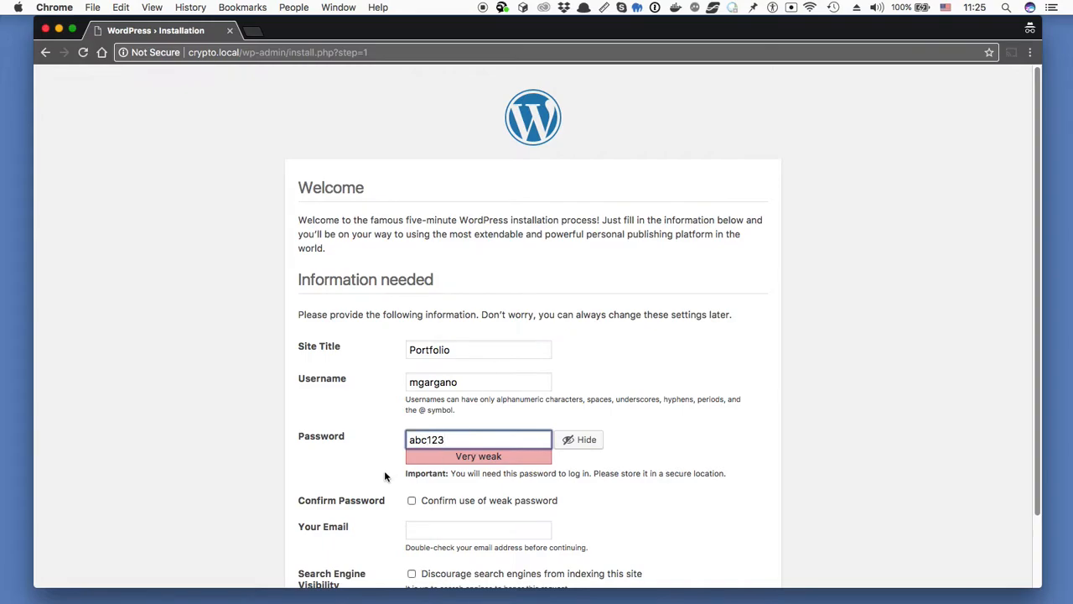
- Confirm the weak password, add the admin e-mail, discourage search engines and install WordPress
scroll(381, 471, "down", 2)
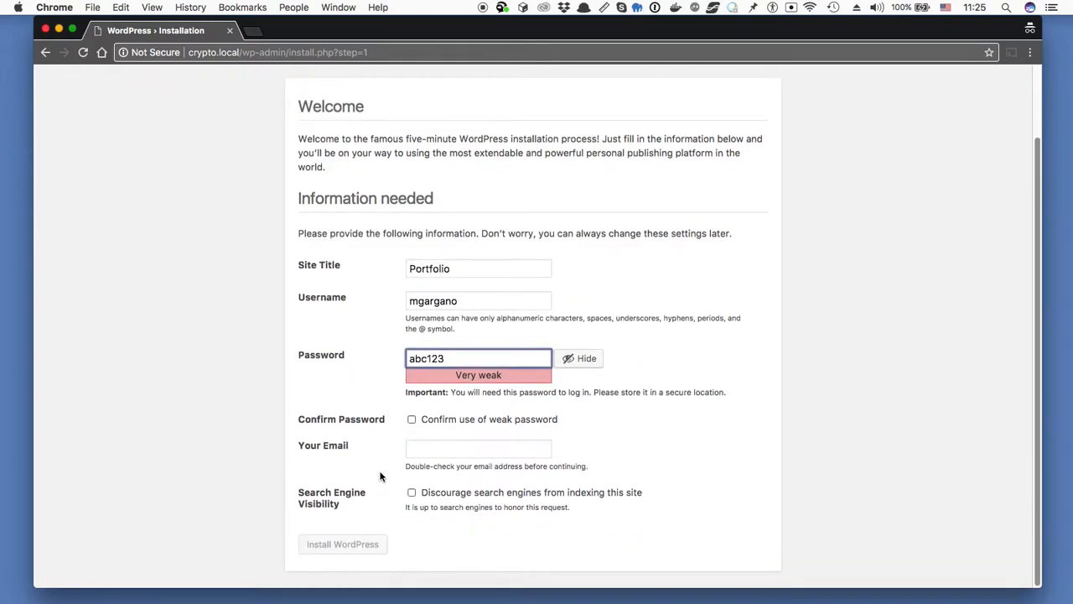
left_click(411, 420)
left_click(439, 449)
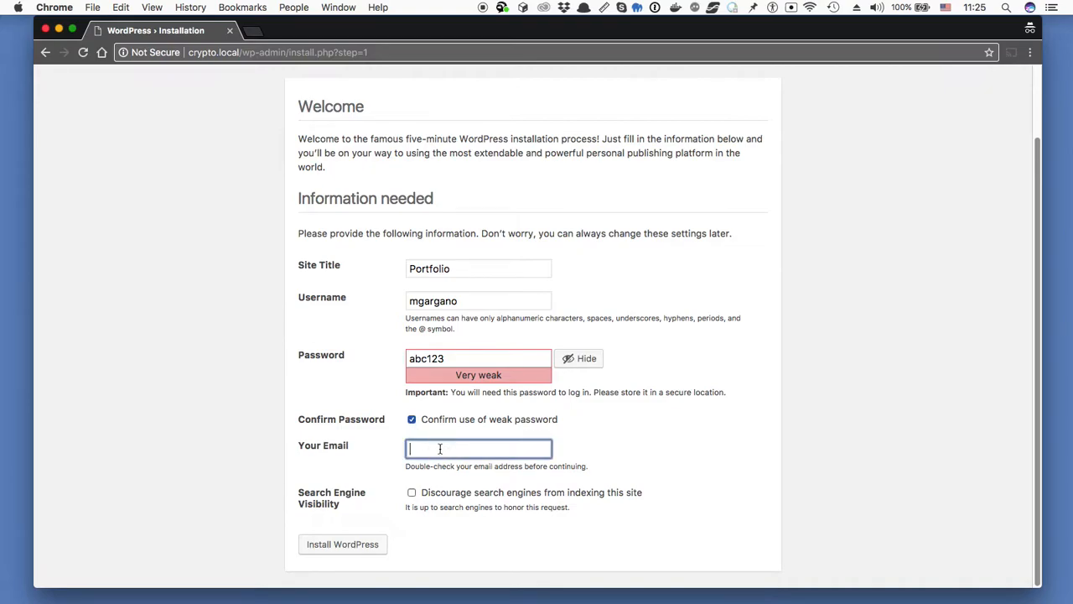
type("foo@bar.com")
left_click(412, 493)
left_click(342, 546)
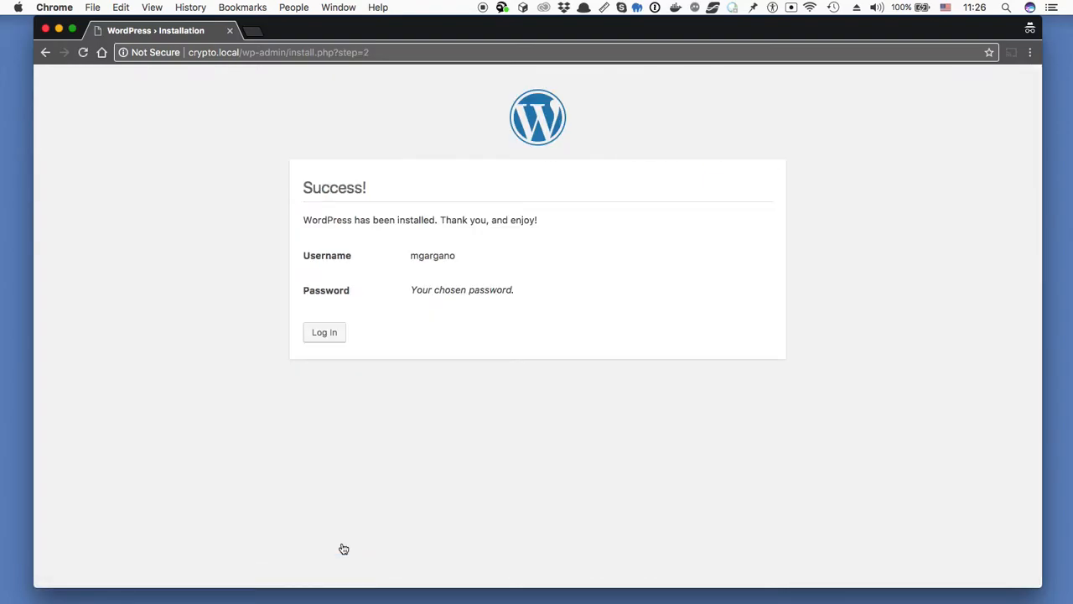
- Log in with the new admin username and password, then go to the Plugins page
left_click(327, 334)
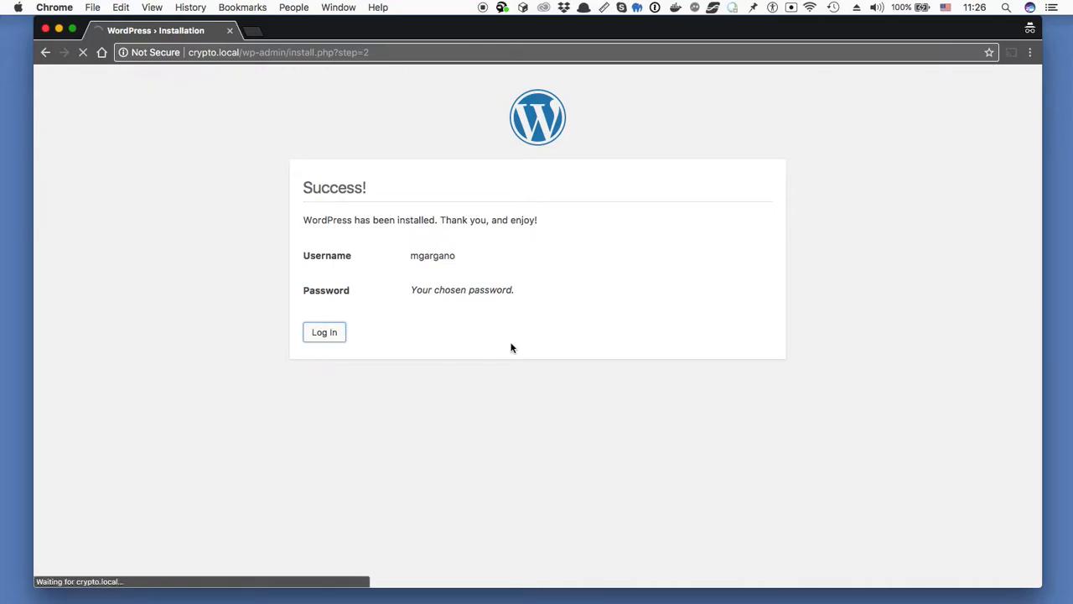
type("mgargano")
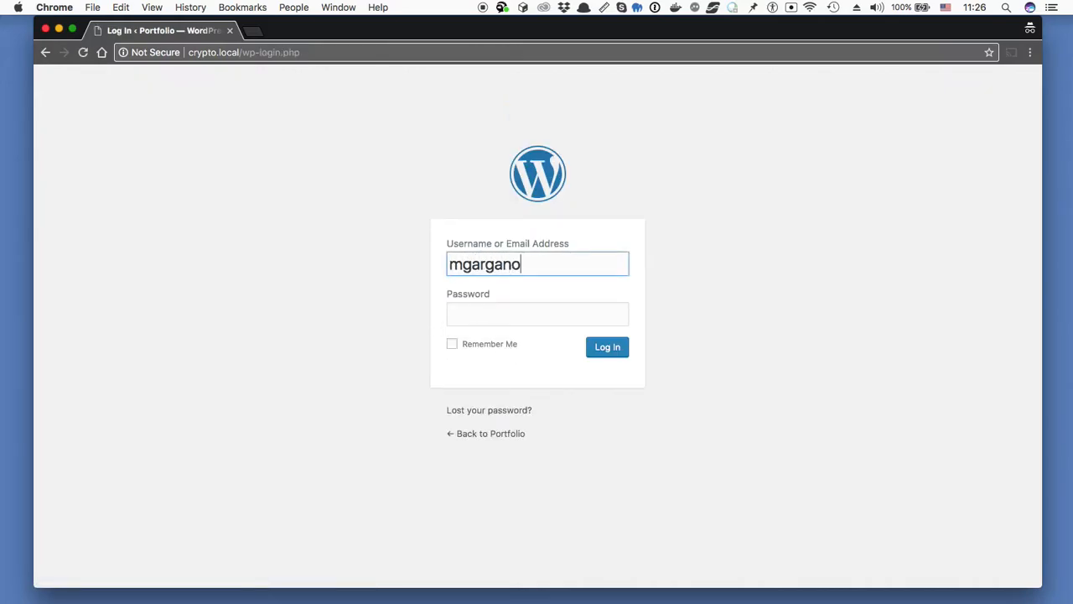
key("Tab")
type("••••••")
key("Return")
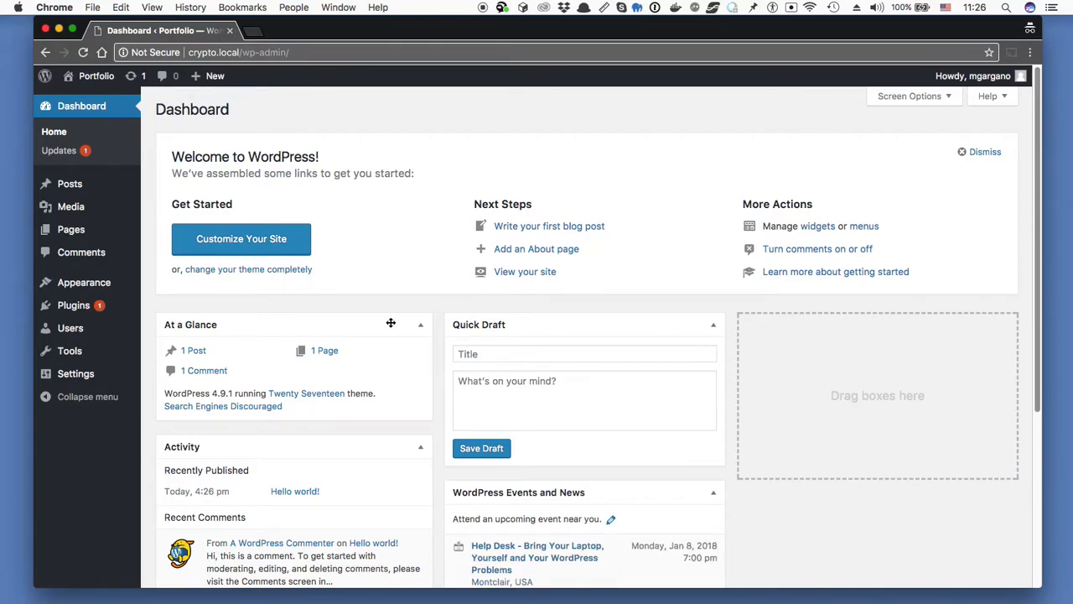
left_click(59, 309)
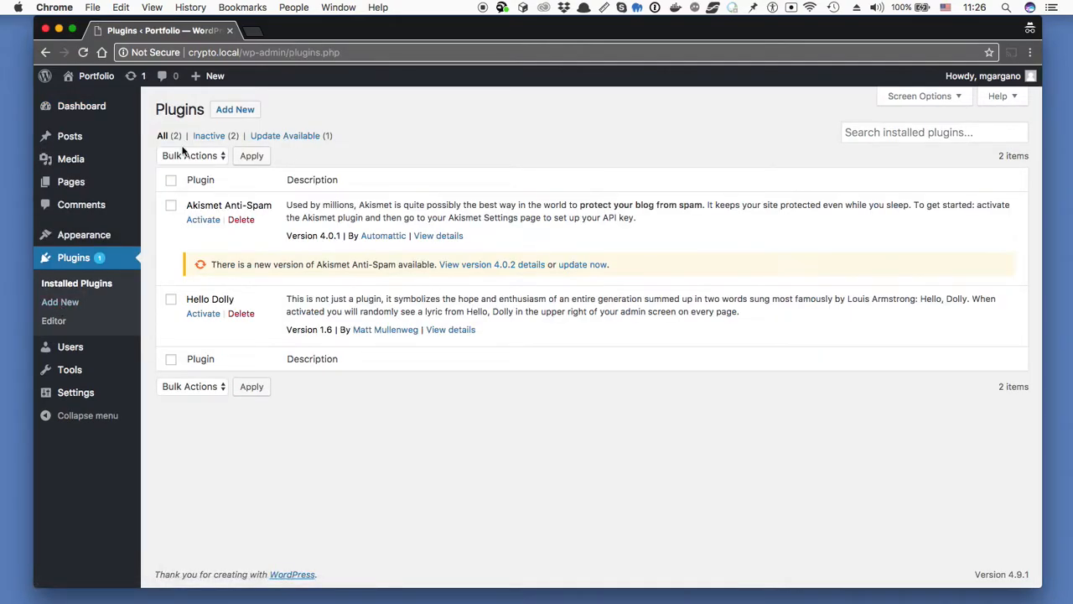
- Search plugins for 'cryptocurrency tracker', then install and activate Cryptocurrency Portfolio Tracker
left_click(236, 111)
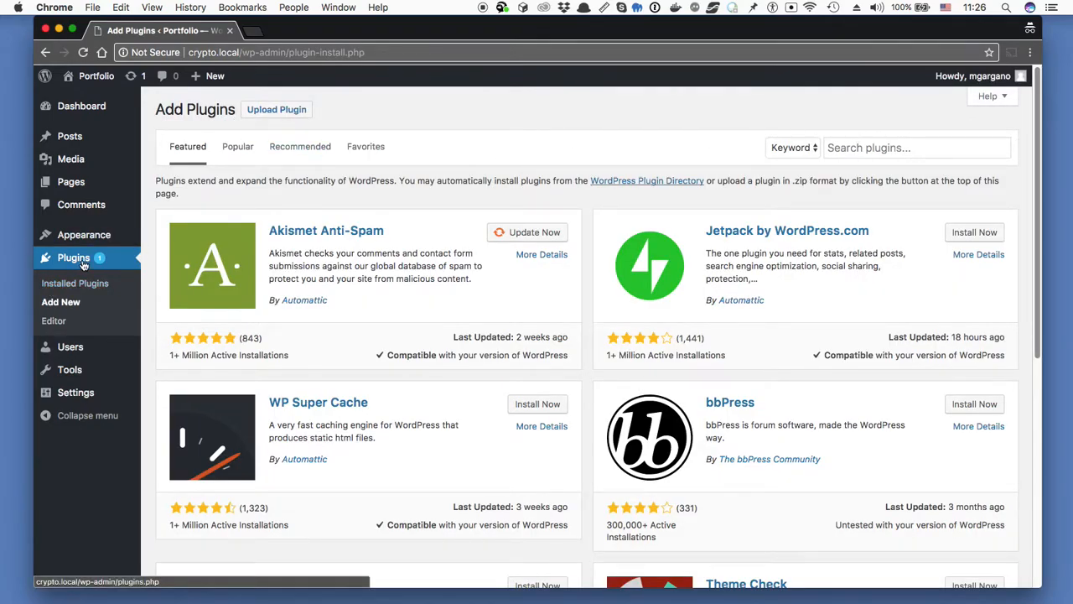
left_click(80, 310)
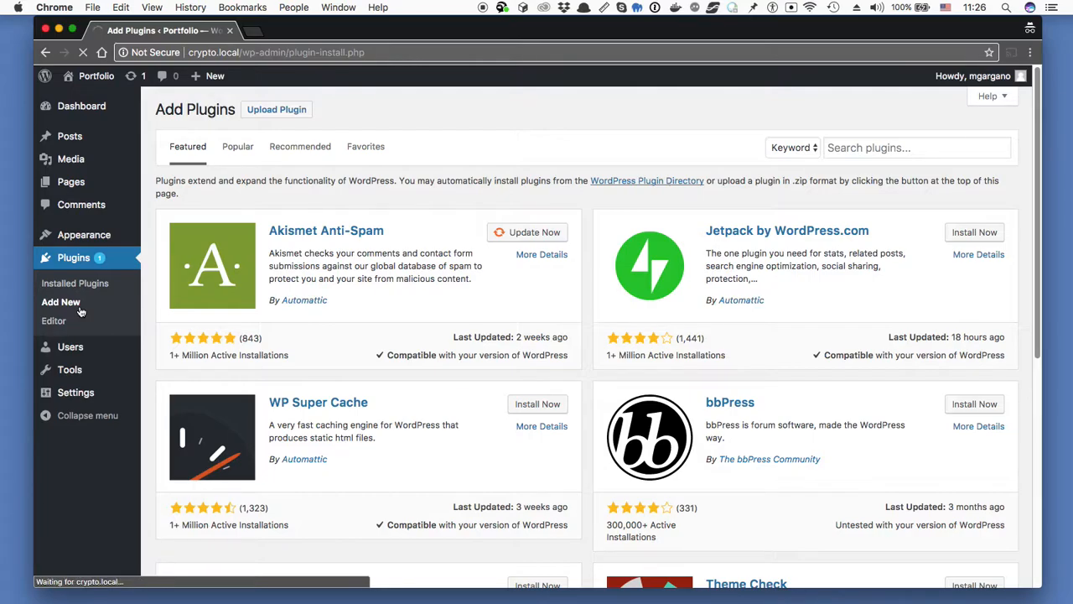
left_click(855, 147)
type("cryptocurrency tracker")
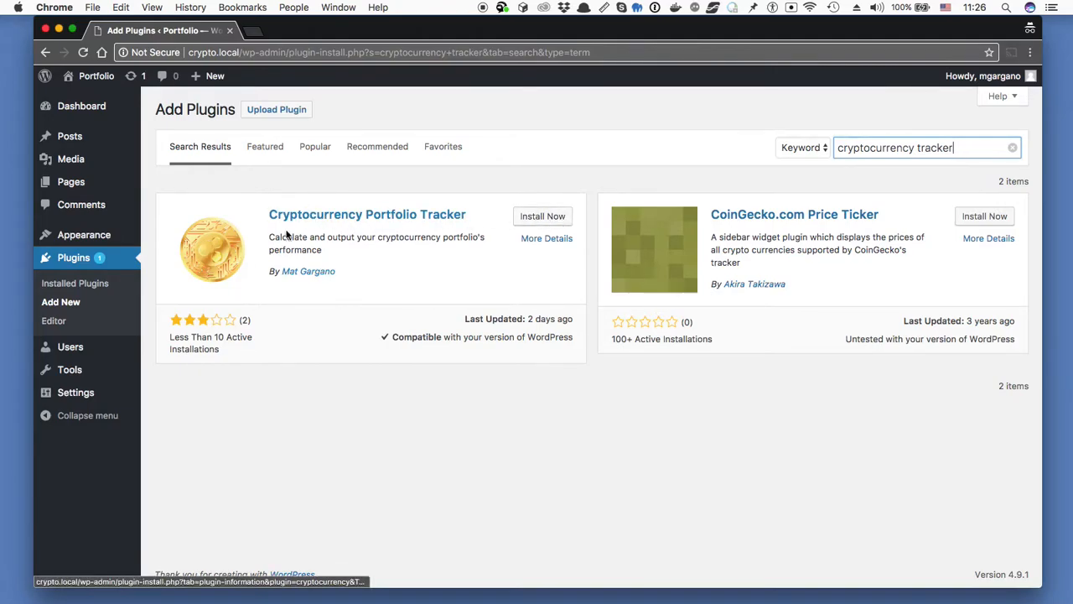
left_click(537, 216)
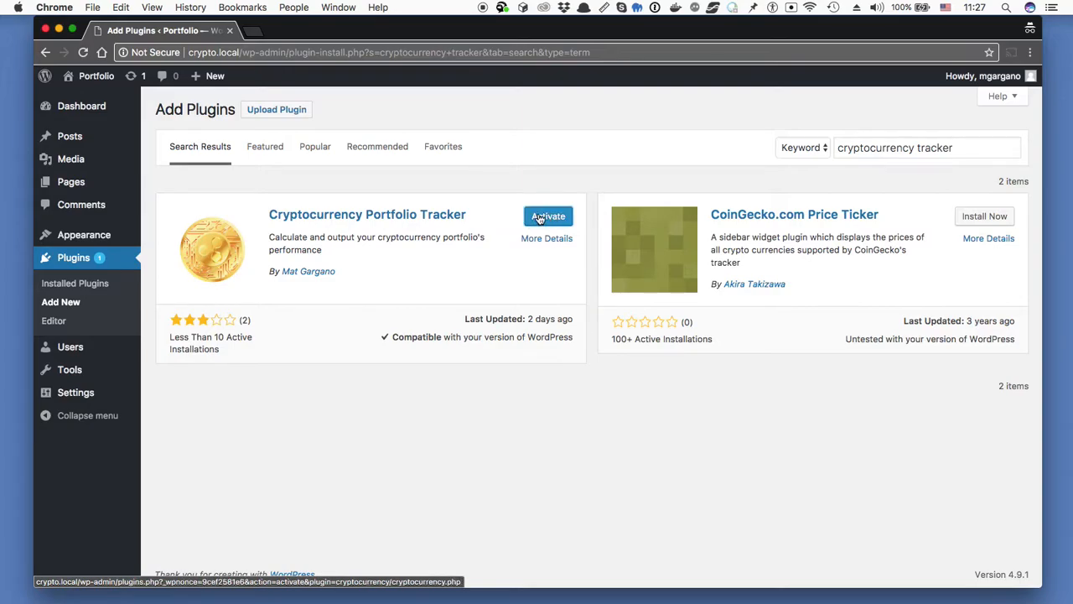
left_click(542, 219)
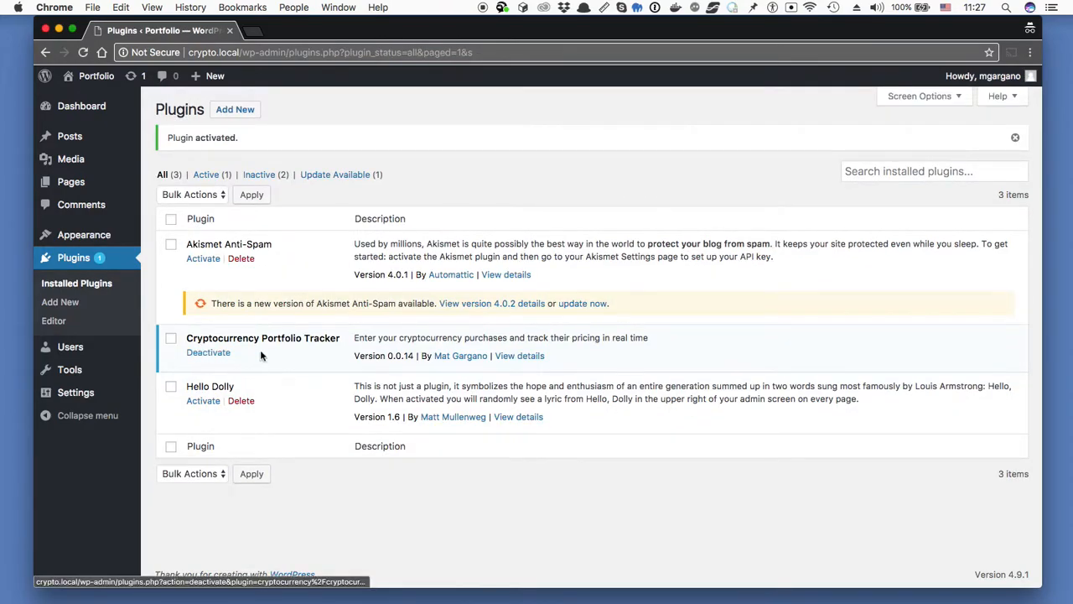
- Search plugins for 'force login', then install and activate Force Login
left_click(244, 111)
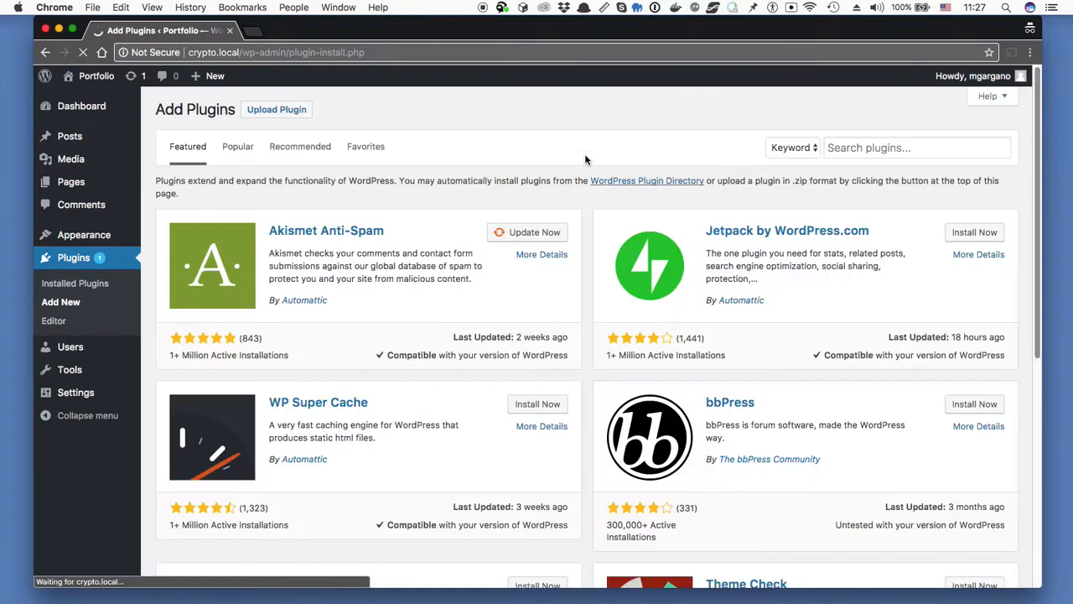
left_click(888, 148)
type("force login")
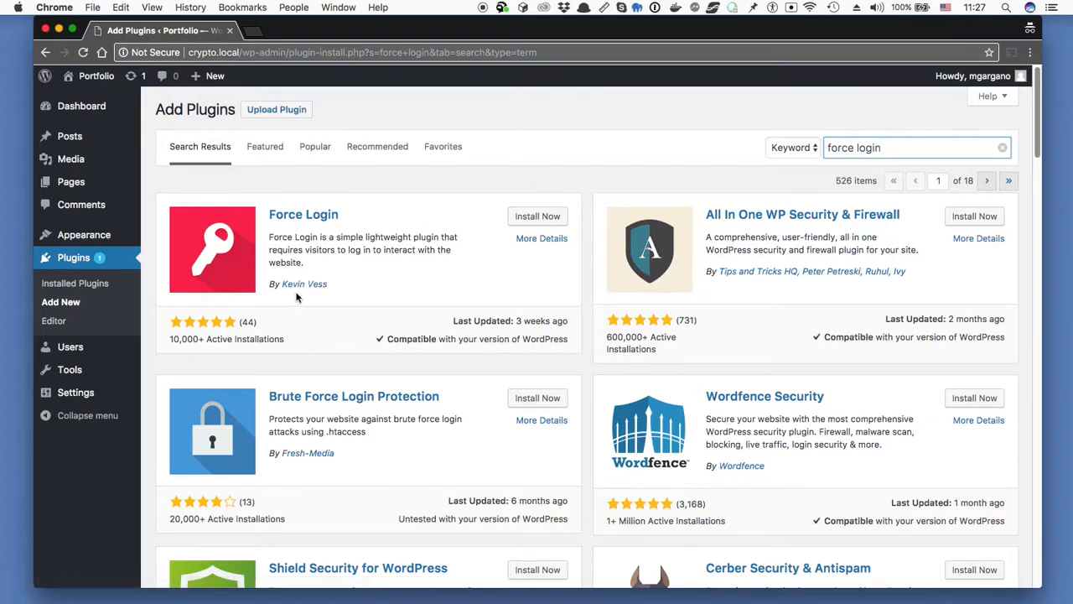
left_click(551, 218)
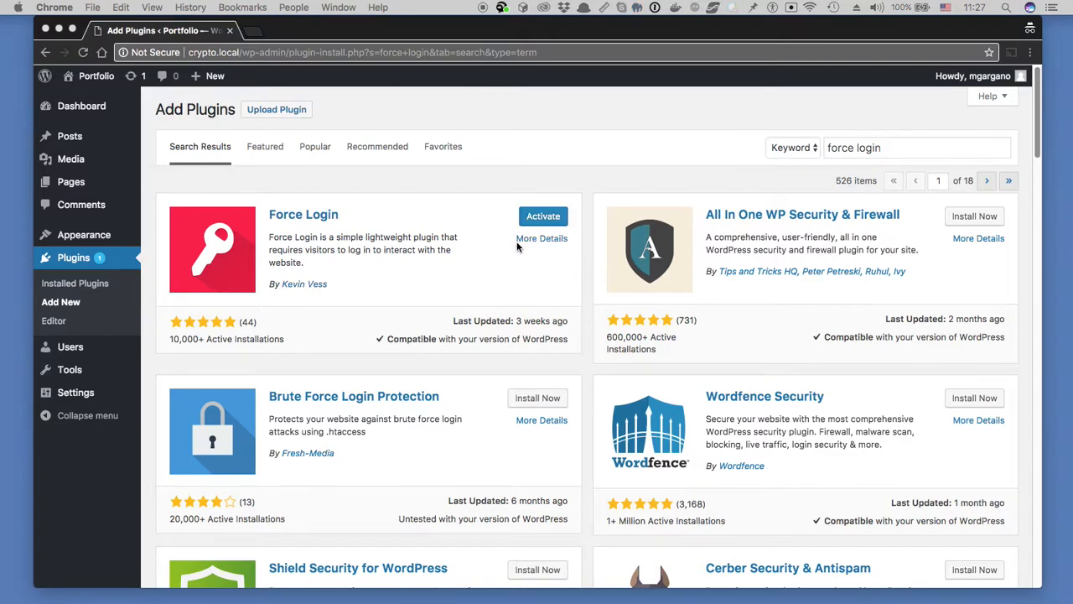
left_click(542, 220)
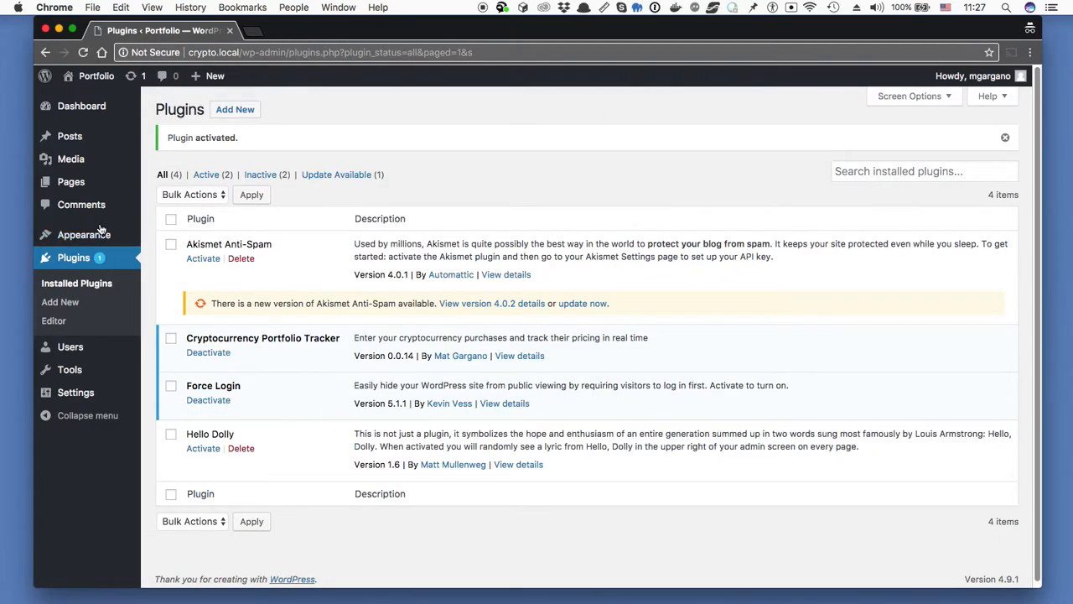
mouse_move(98, 243)
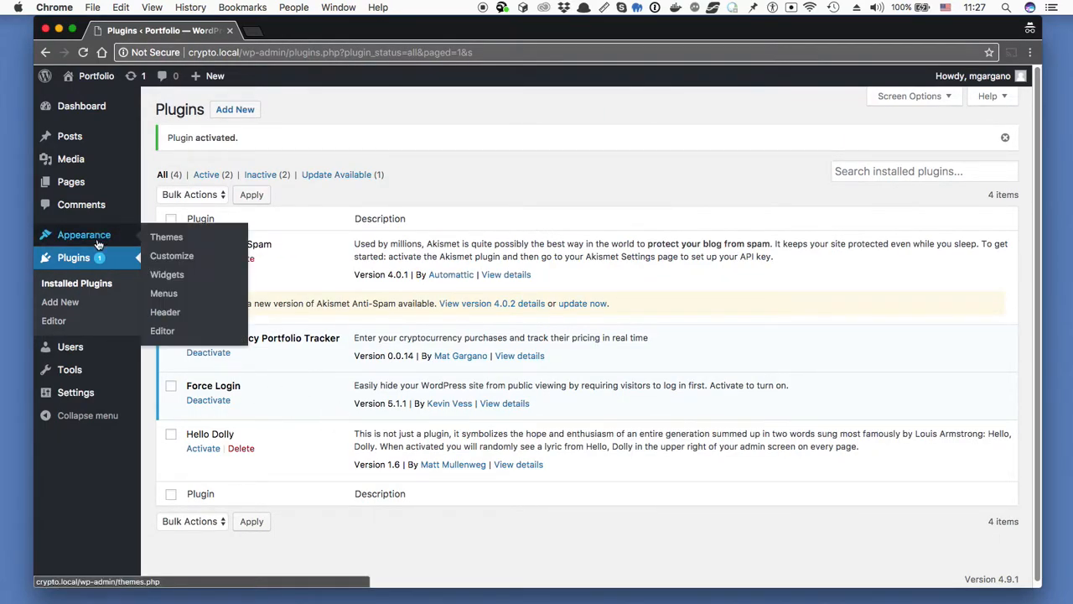
- Search the theme directory for 'bootstrapfast' from Appearance > Themes > Add New
left_click(167, 243)
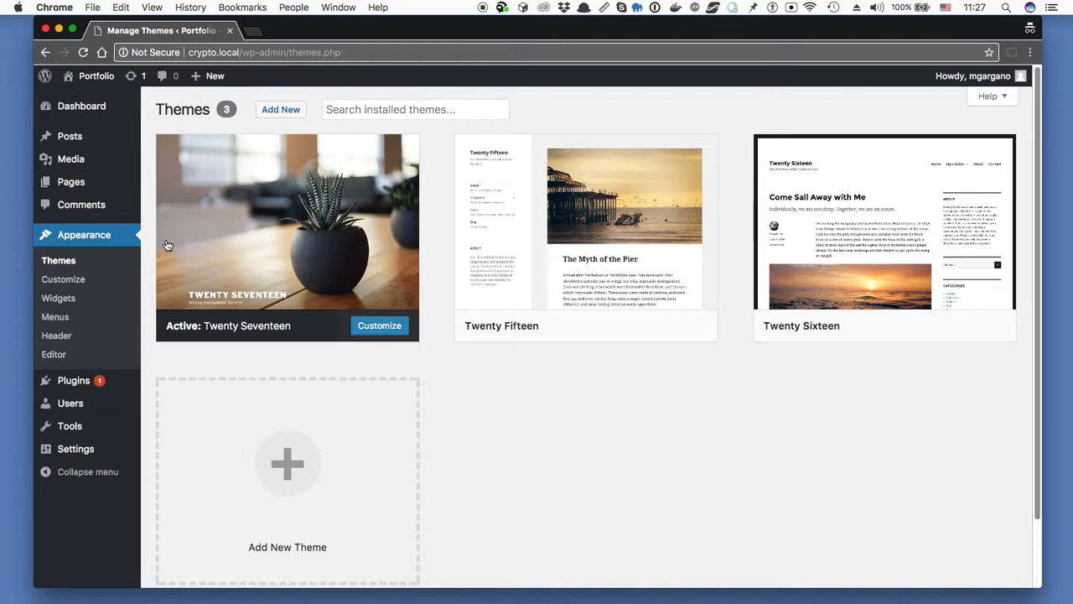
left_click(296, 110)
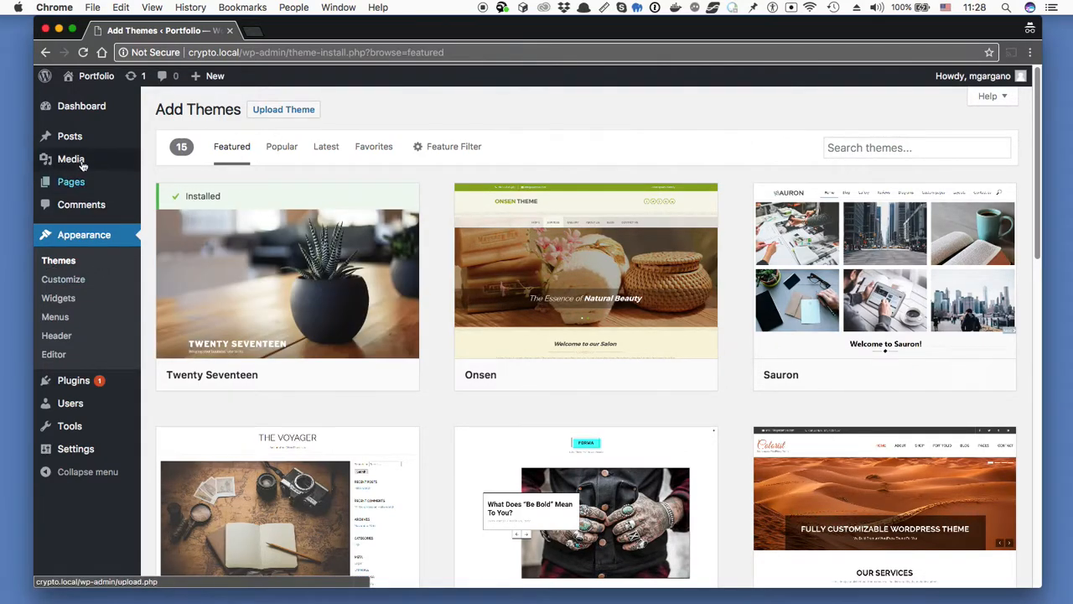
left_click(88, 106)
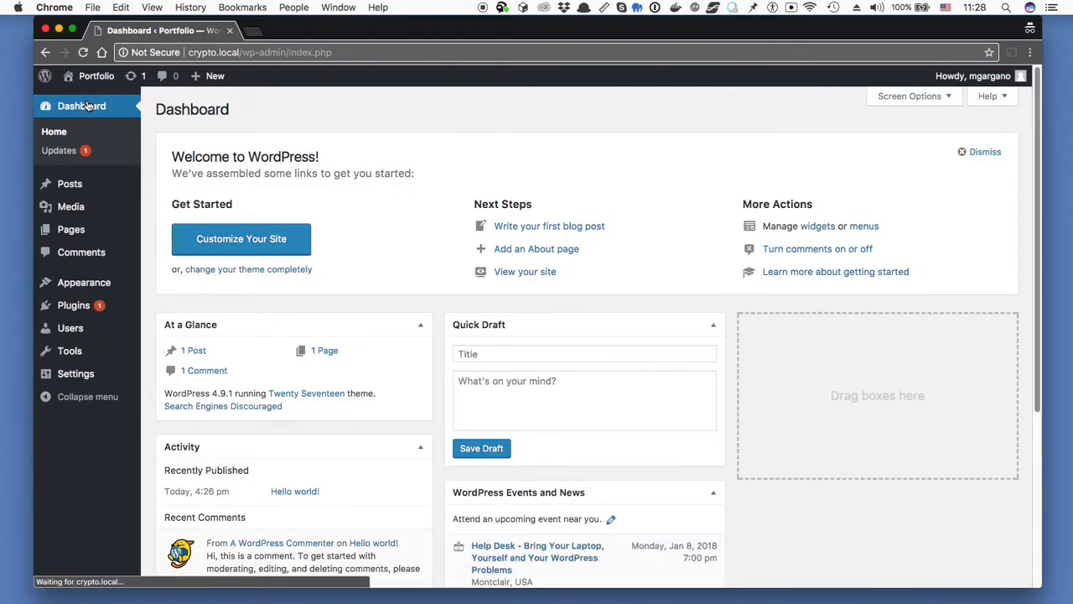
mouse_move(92, 287)
left_click(181, 286)
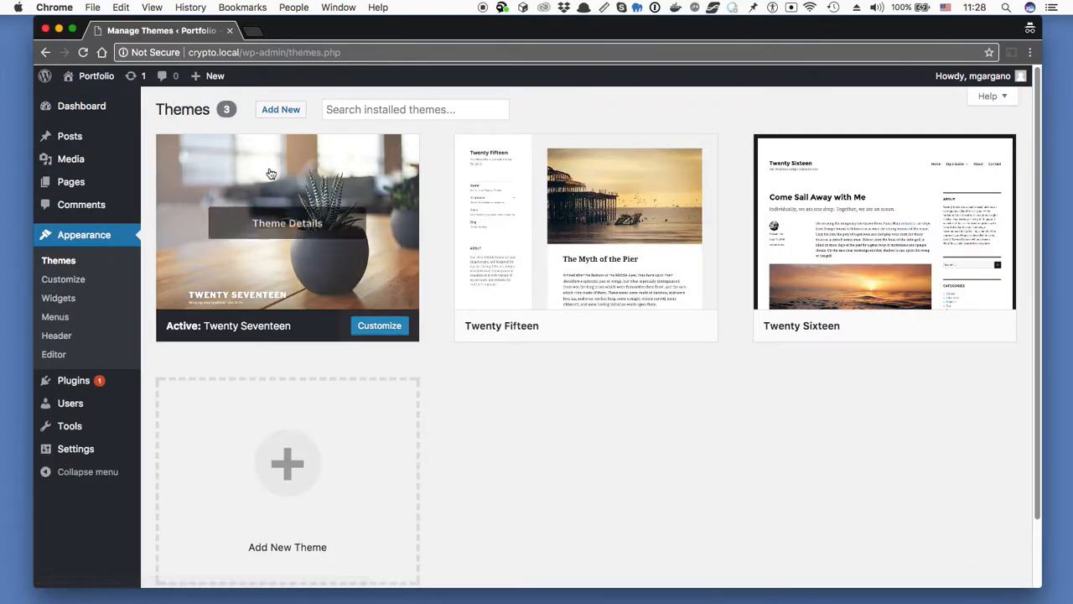
left_click(284, 120)
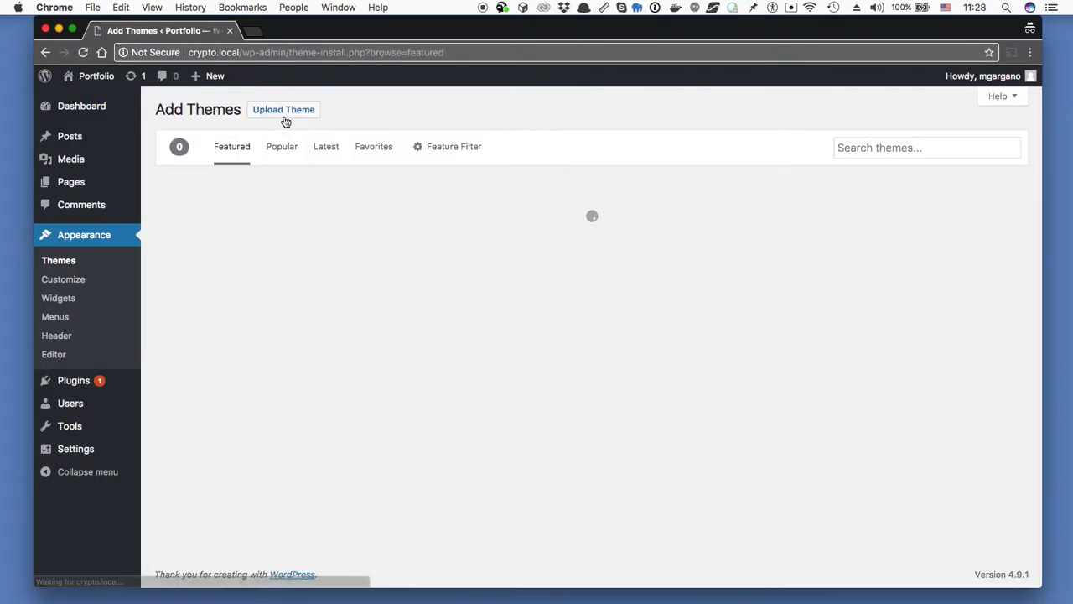
left_click(869, 147)
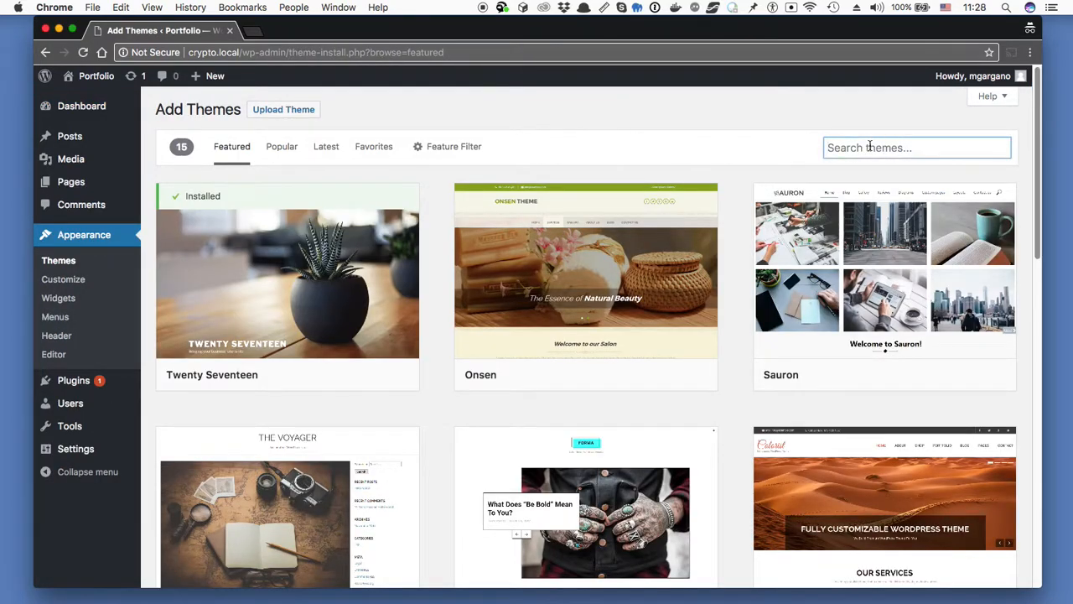
type("bootstrapfast")
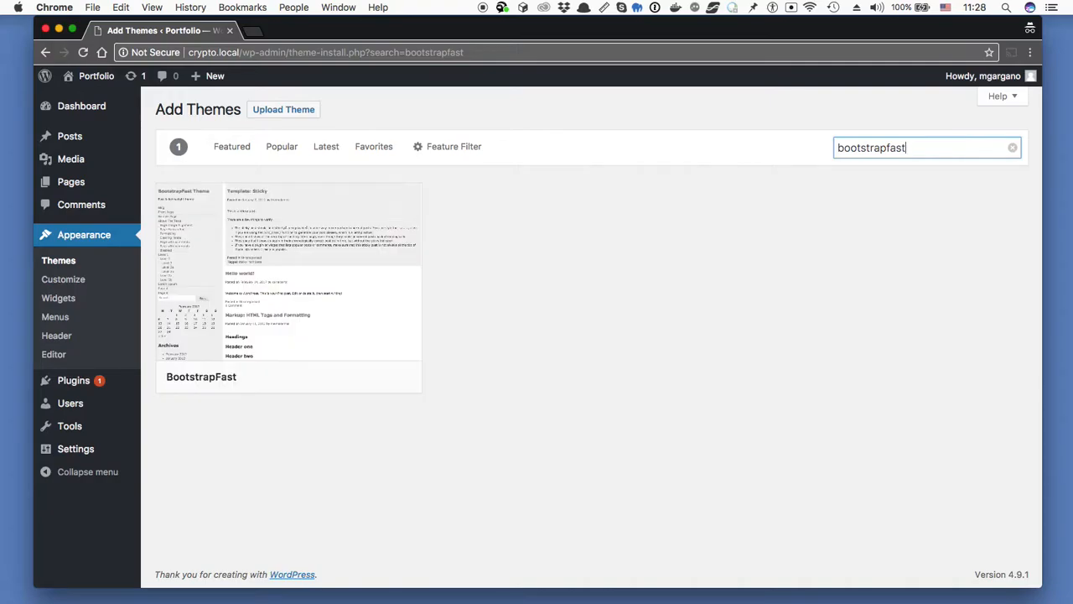
- Install the BootstrapFast theme and activate it
mouse_move(158, 307)
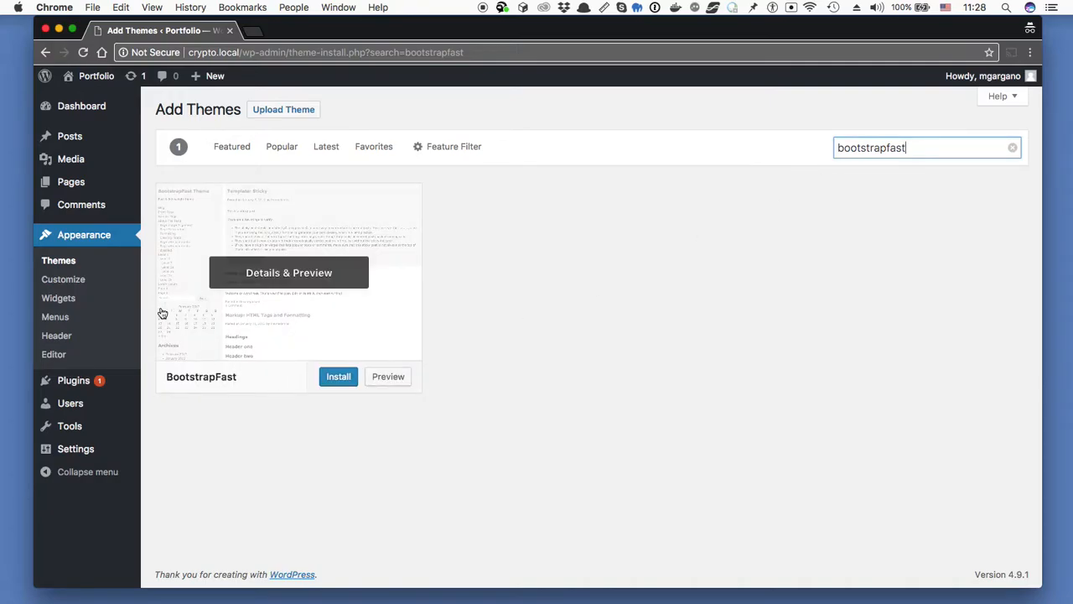
left_click(340, 378)
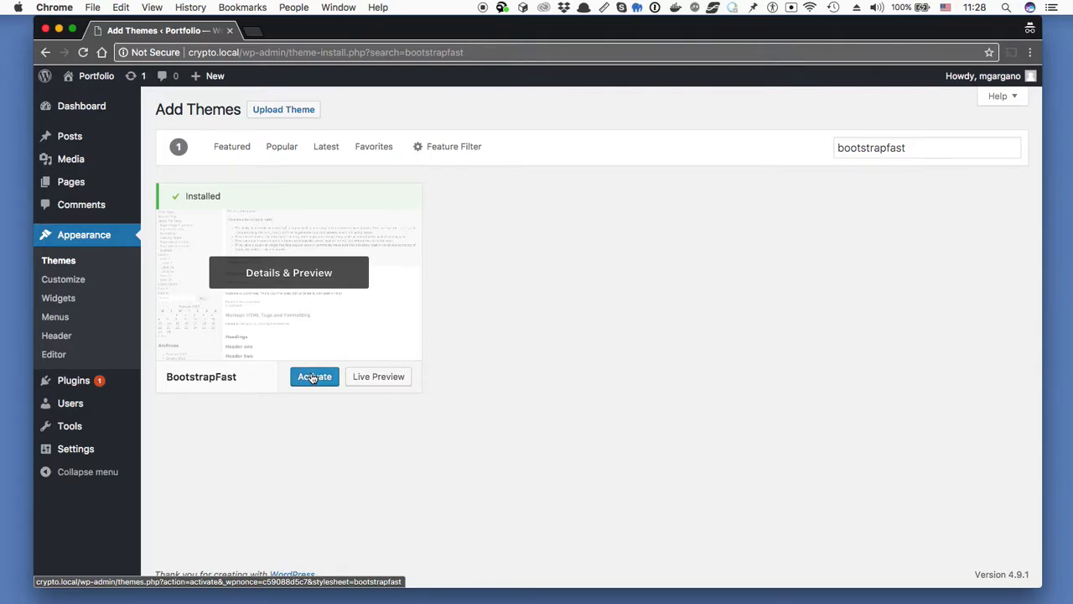
left_click(312, 378)
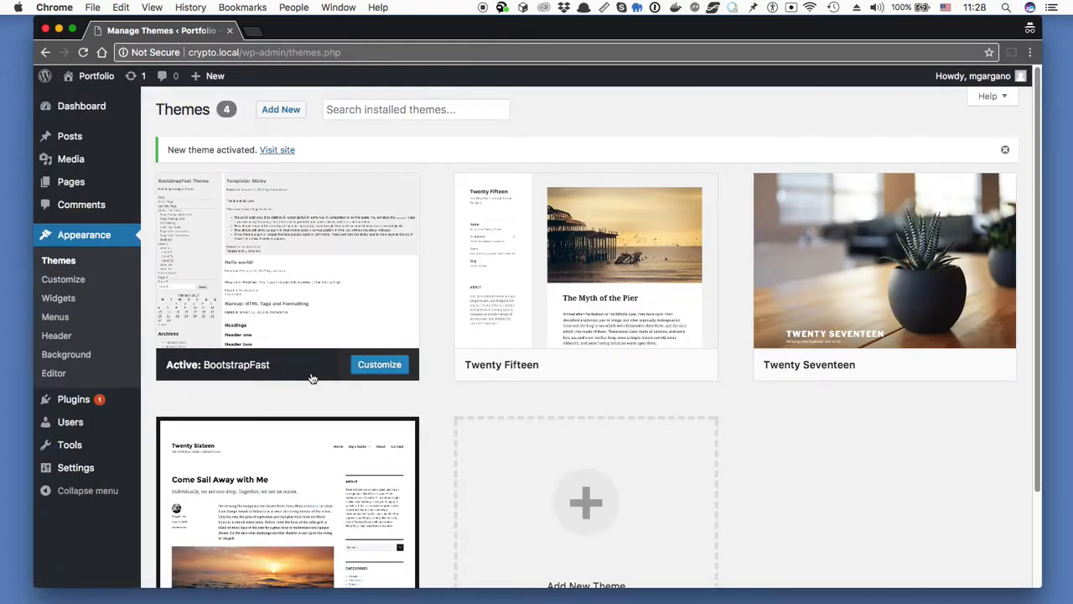
mouse_move(283, 326)
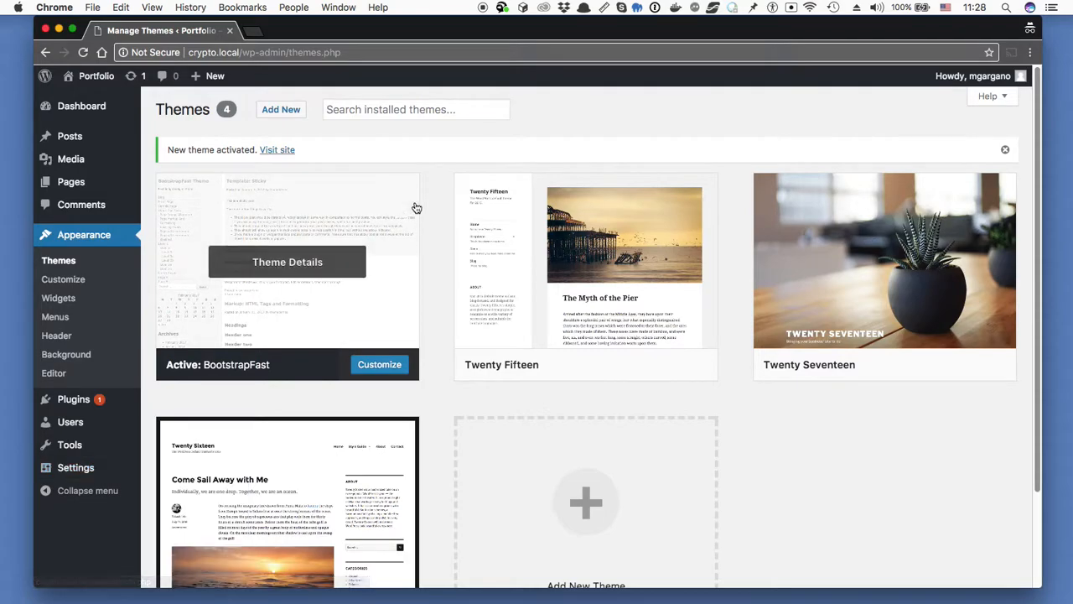
- In Settings > Cryptocurrency, add a first purchase: 1 Bitcoin for 15000
mouse_move(110, 471)
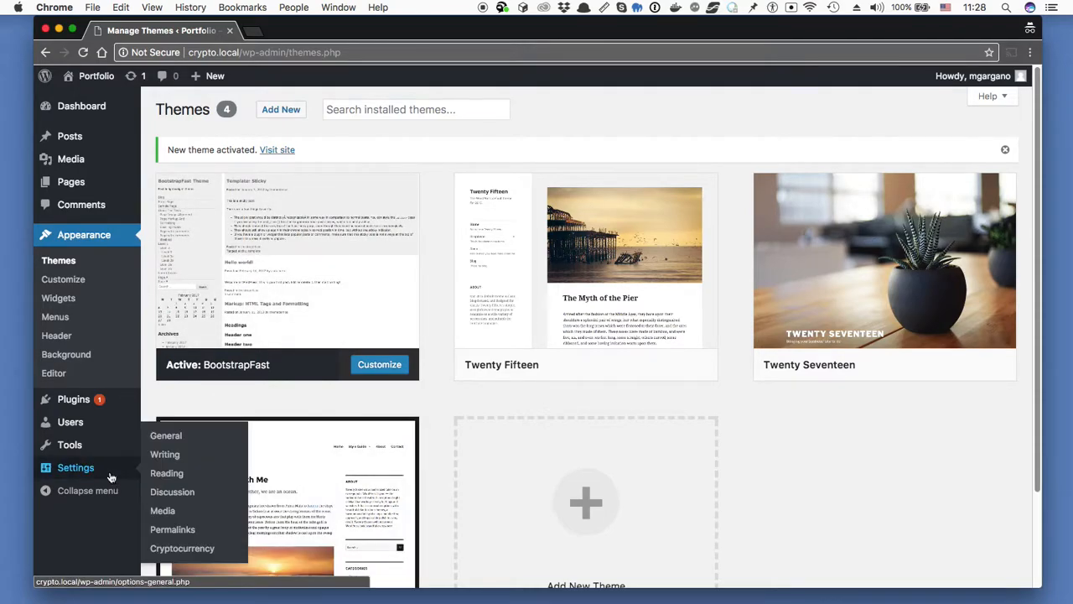
left_click(190, 553)
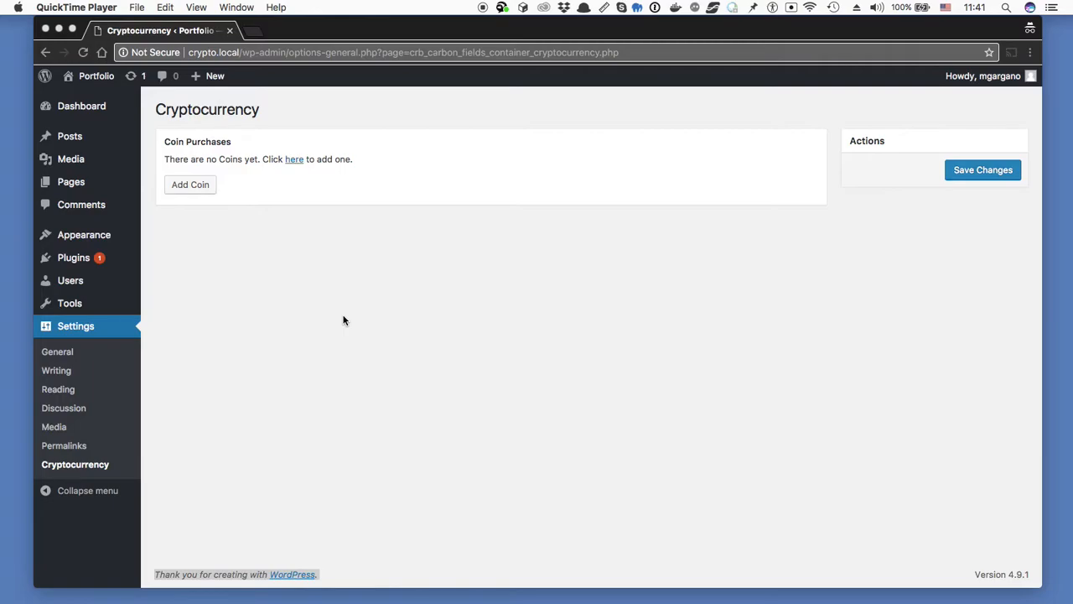
left_click(188, 187)
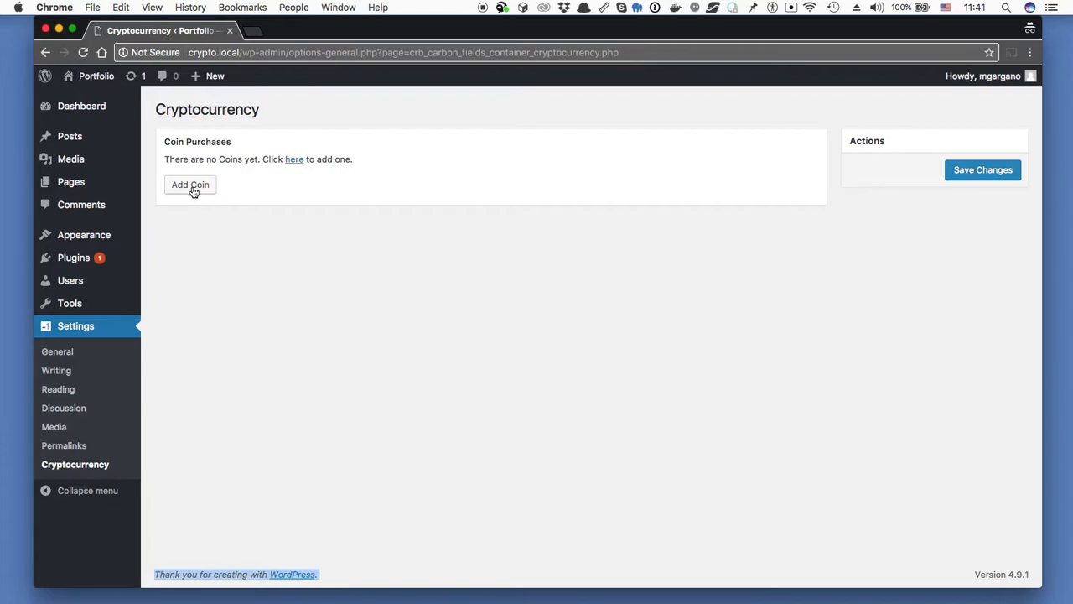
left_click(190, 188)
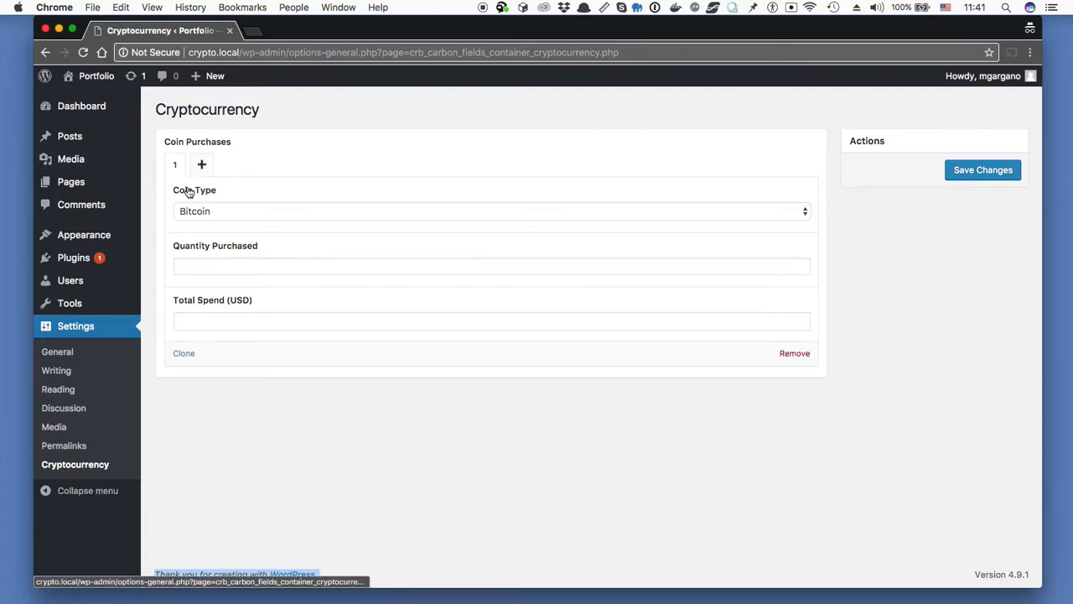
left_click(242, 212)
scroll(225, 403, "down", 15)
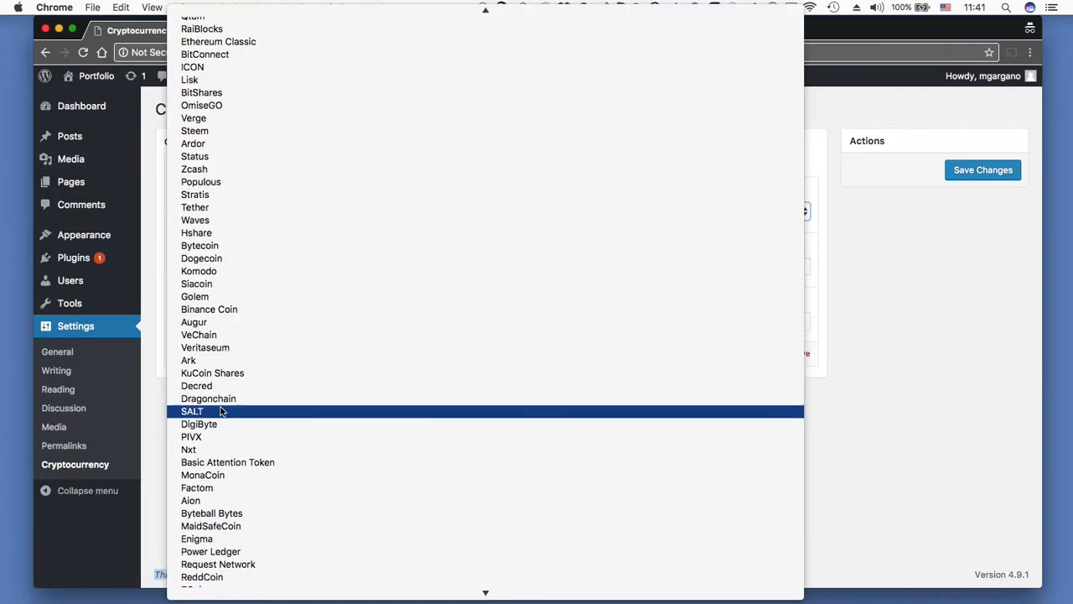
scroll(222, 411, "up", 15)
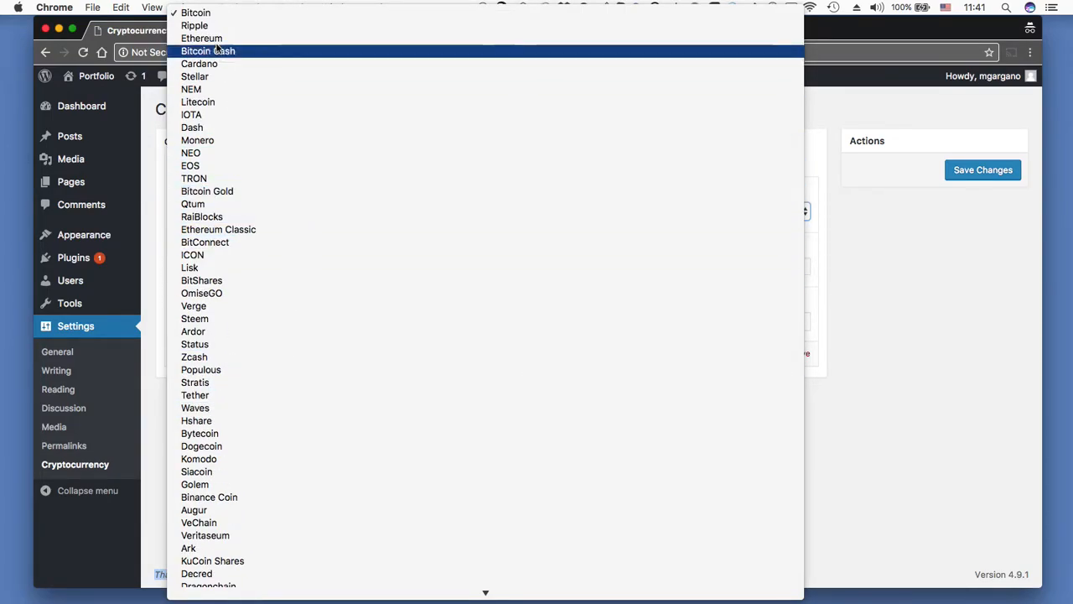
left_click(216, 14)
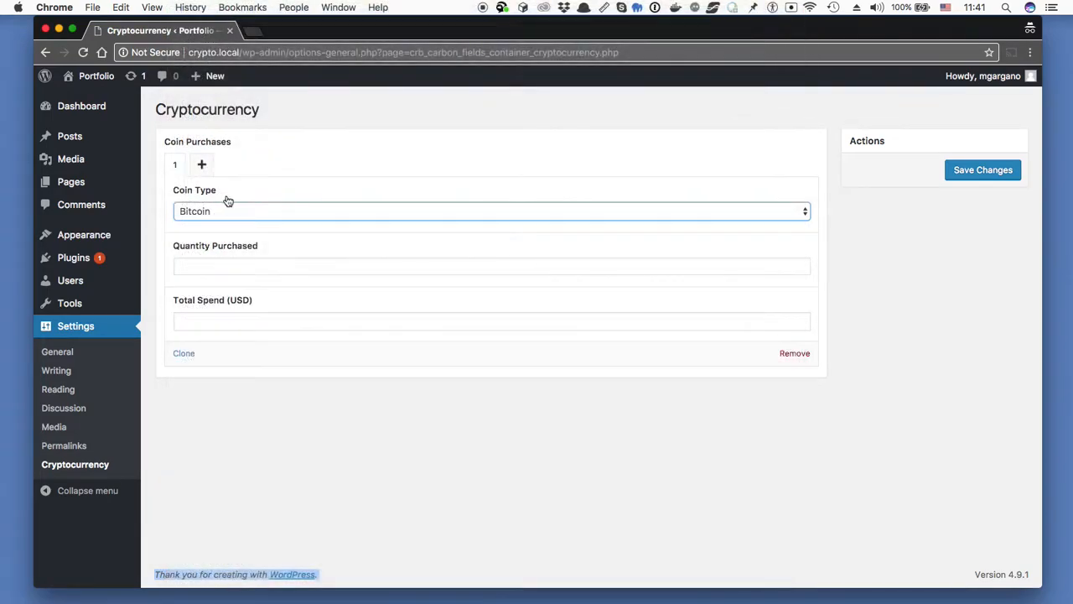
left_click(220, 271)
type("1")
left_click(218, 319)
type("15000")
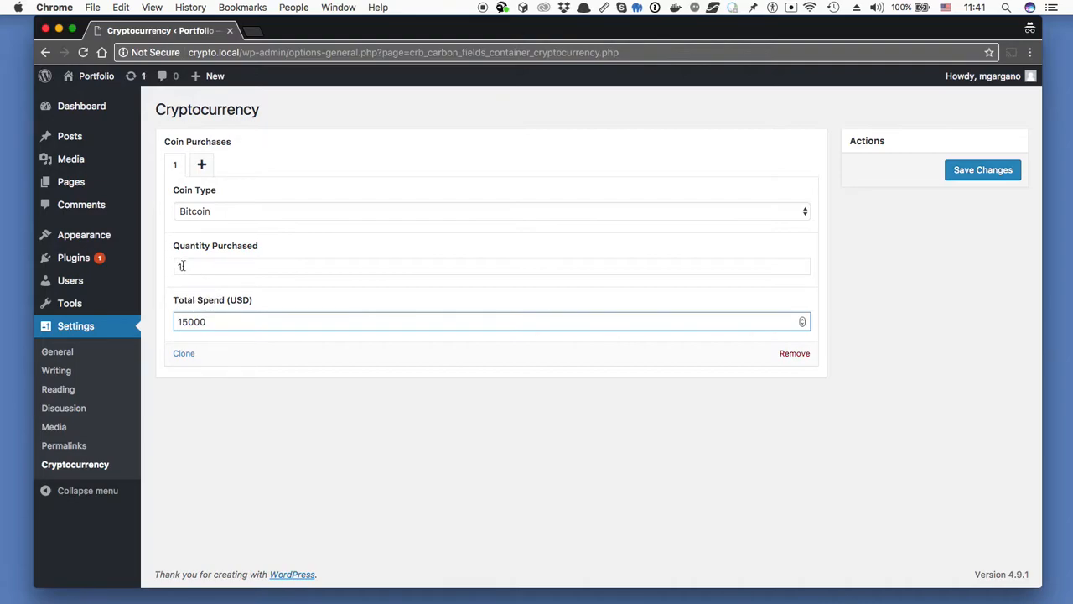
left_click_drag(180, 267, 170, 268)
left_click_drag(225, 321, 175, 322)
- Add a second purchase of 0.5 Bitcoin for 7500
left_click(202, 164)
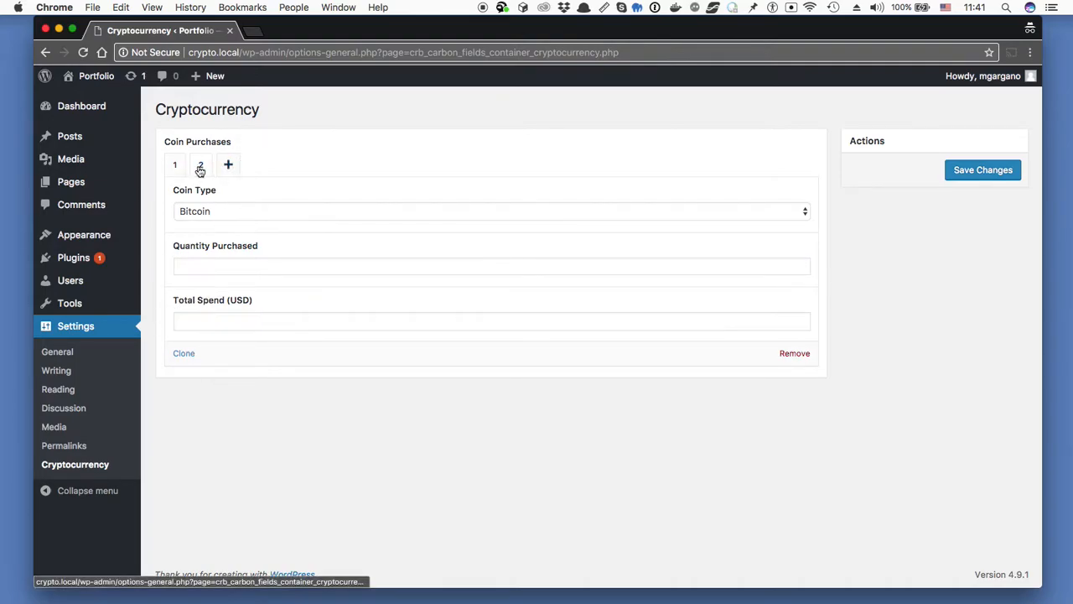
left_click(210, 266)
type("0.5")
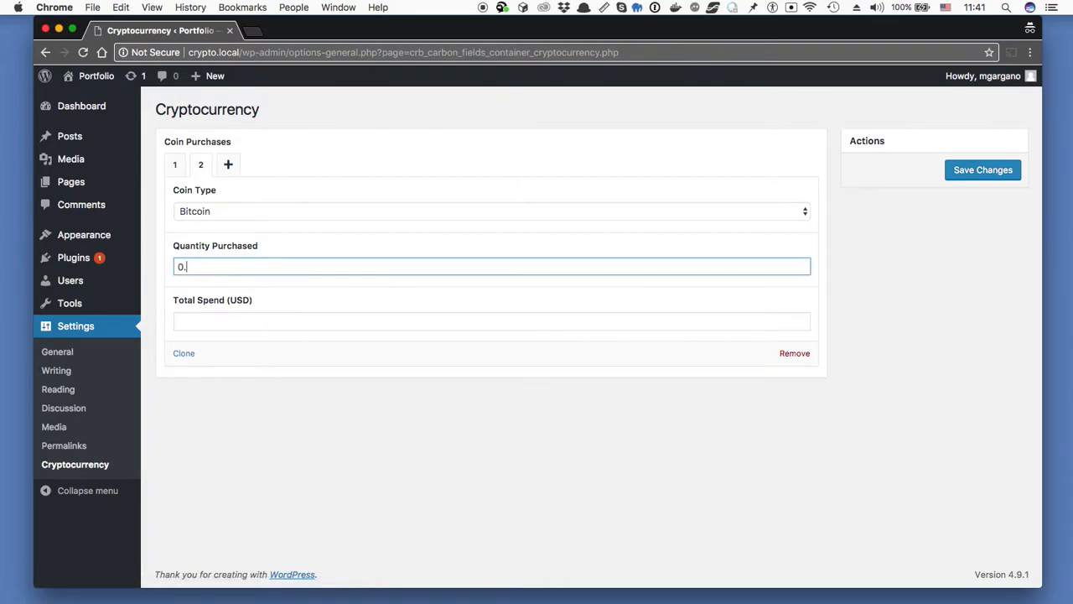
right_click(198, 323)
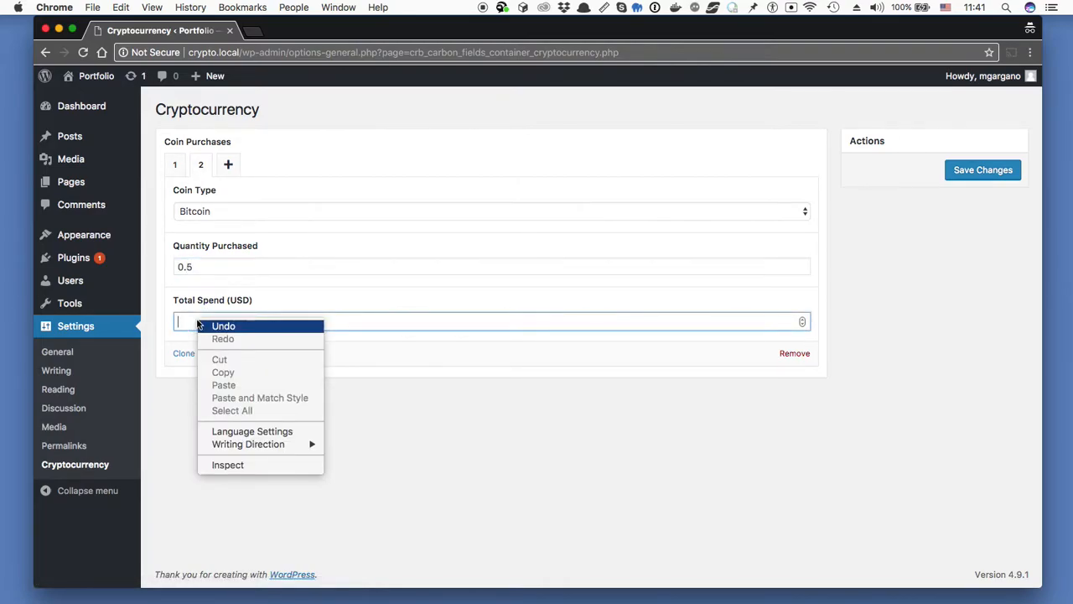
left_click(189, 320)
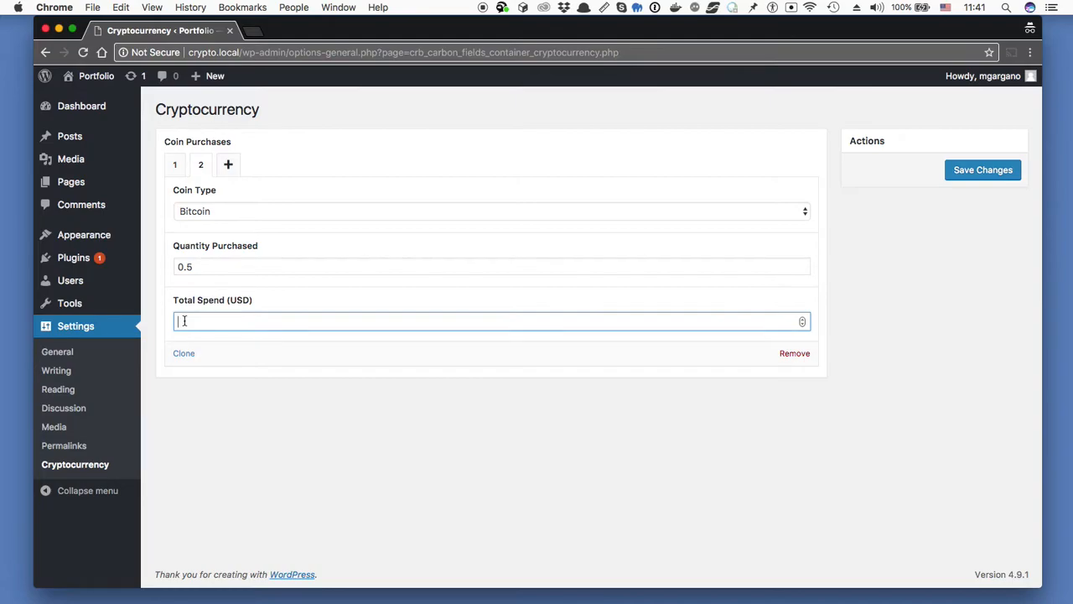
type("7500")
- Add a third purchase of 100 Ripple for 100
left_click(227, 164)
left_click(216, 211)
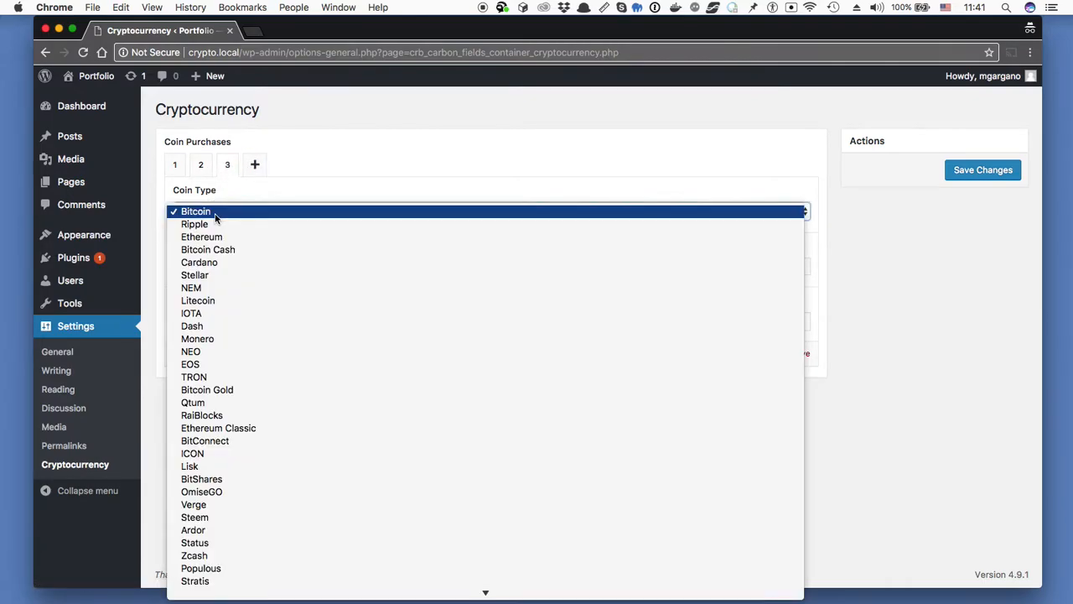
left_click(216, 224)
left_click(208, 264)
type("100")
left_click(192, 322)
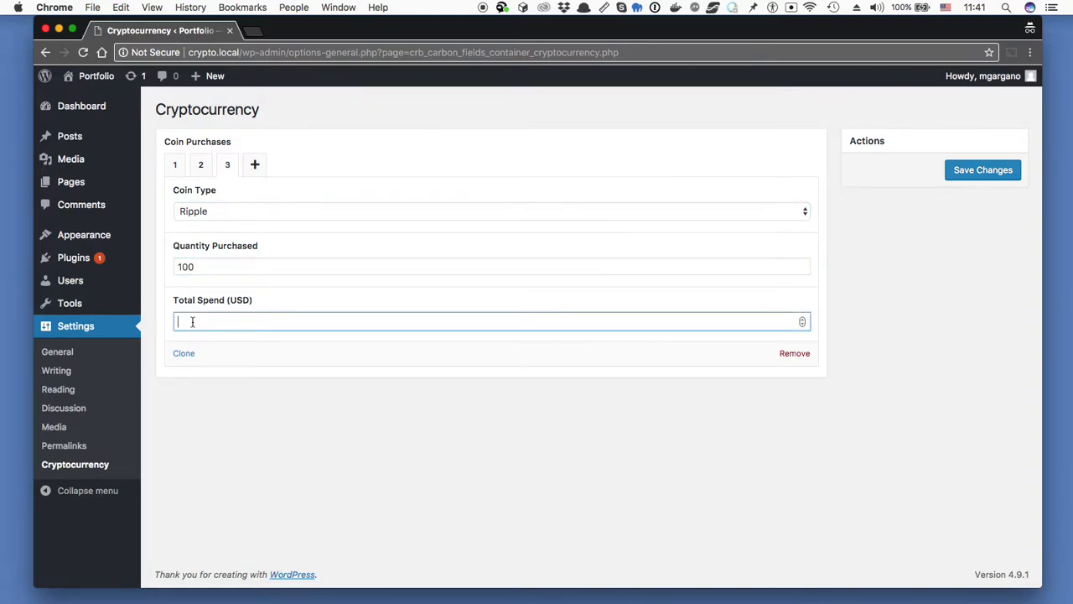
type("100")
- Add a fourth purchase of 5 Litecoin for 500, then save the settings
left_click(257, 167)
left_click(234, 215)
key("l")
key("Return")
left_click(217, 268)
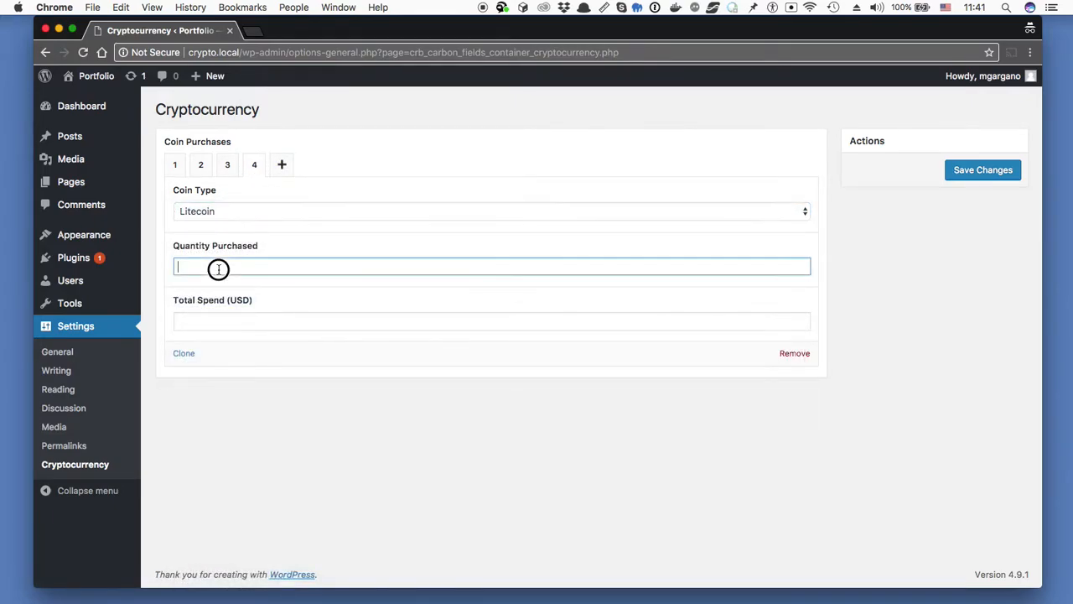
type("5")
key("Tab")
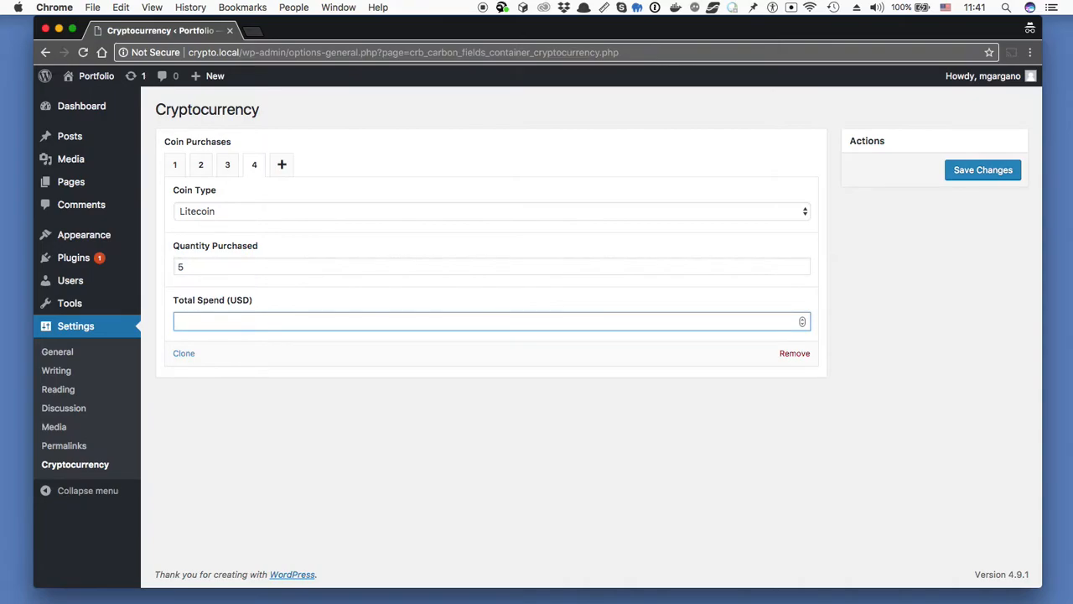
type("500")
left_click(979, 177)
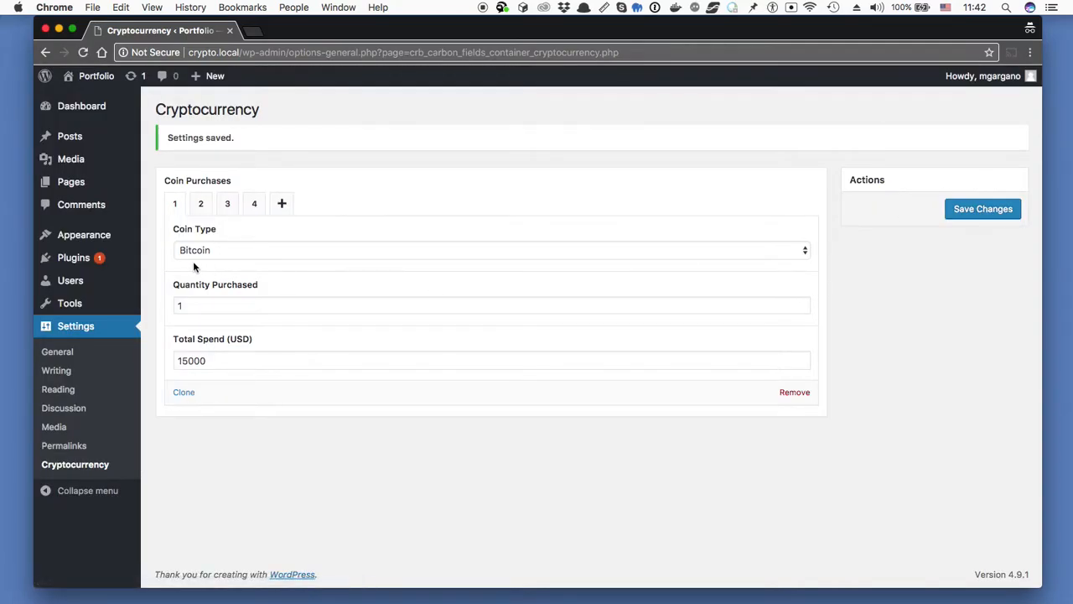
- Step through Coin Purchases entries 2, 1, 3 and 4, ending on 5 Litecoin for 500
left_click(202, 205)
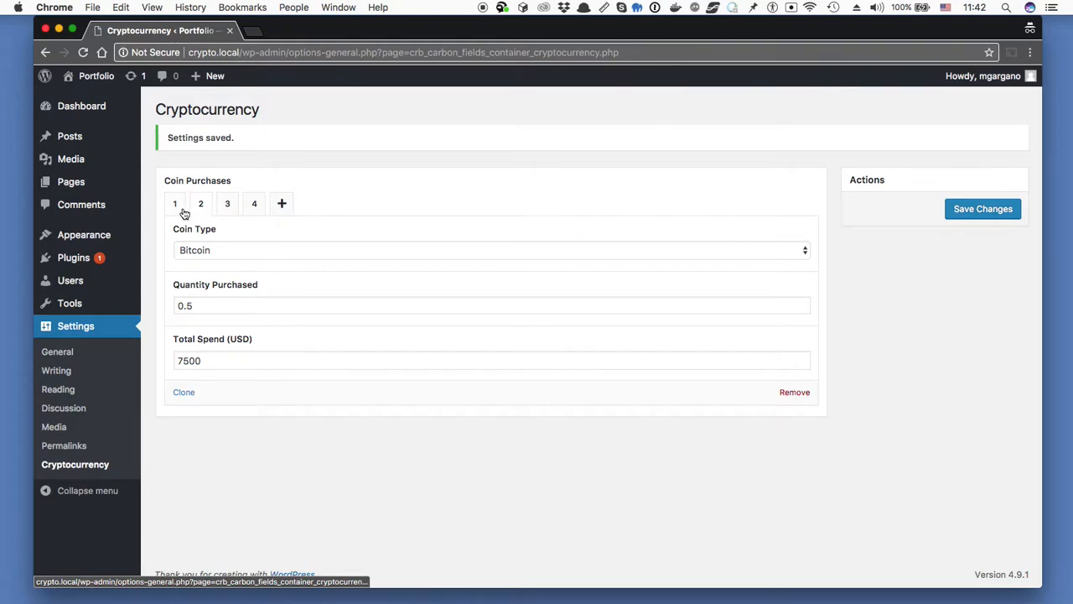
left_click(175, 205)
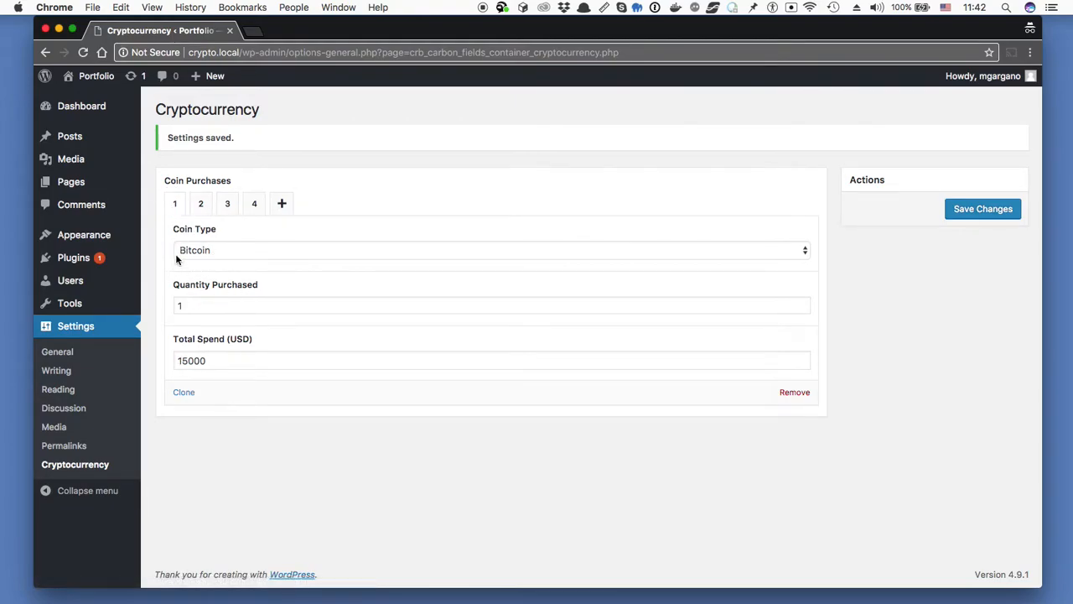
left_click(225, 205)
left_click(253, 206)
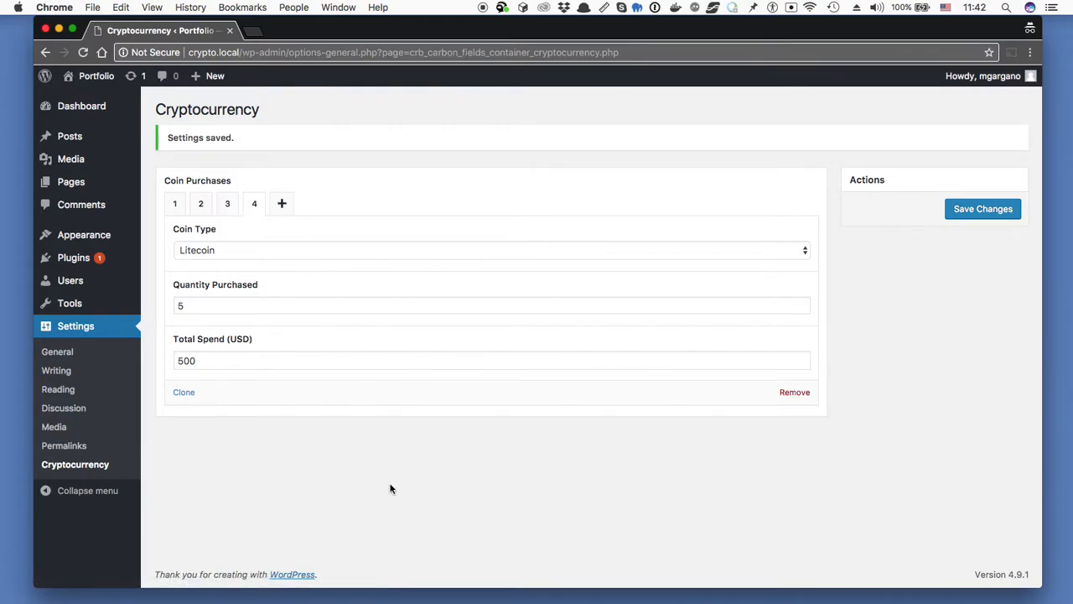
- Add a page titled 'Portfolio' containing [cryptocurrency_table] and publish it
mouse_move(89, 184)
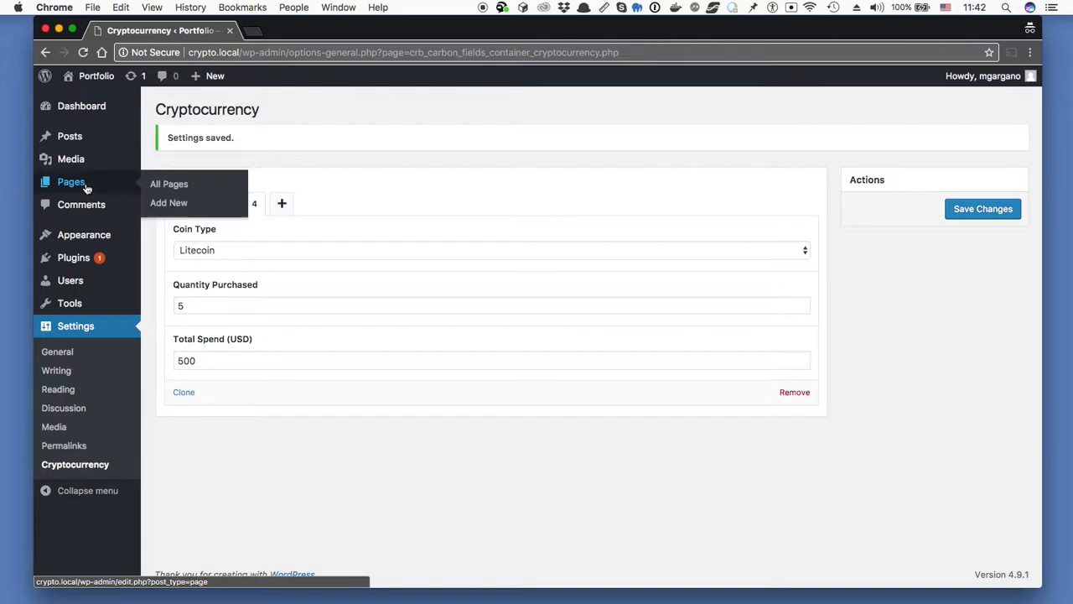
left_click(166, 206)
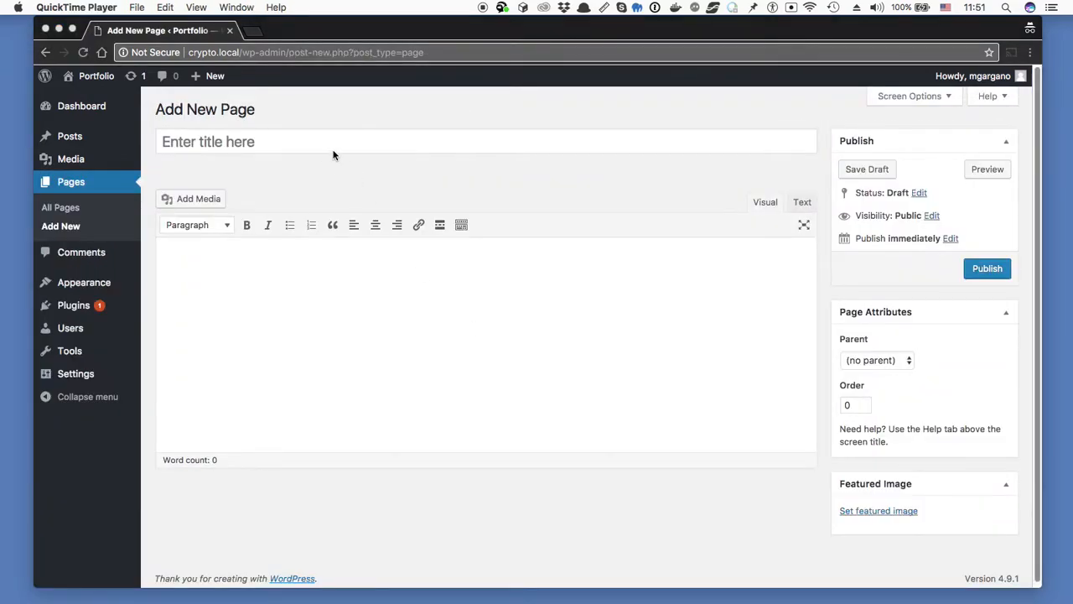
left_click(335, 141)
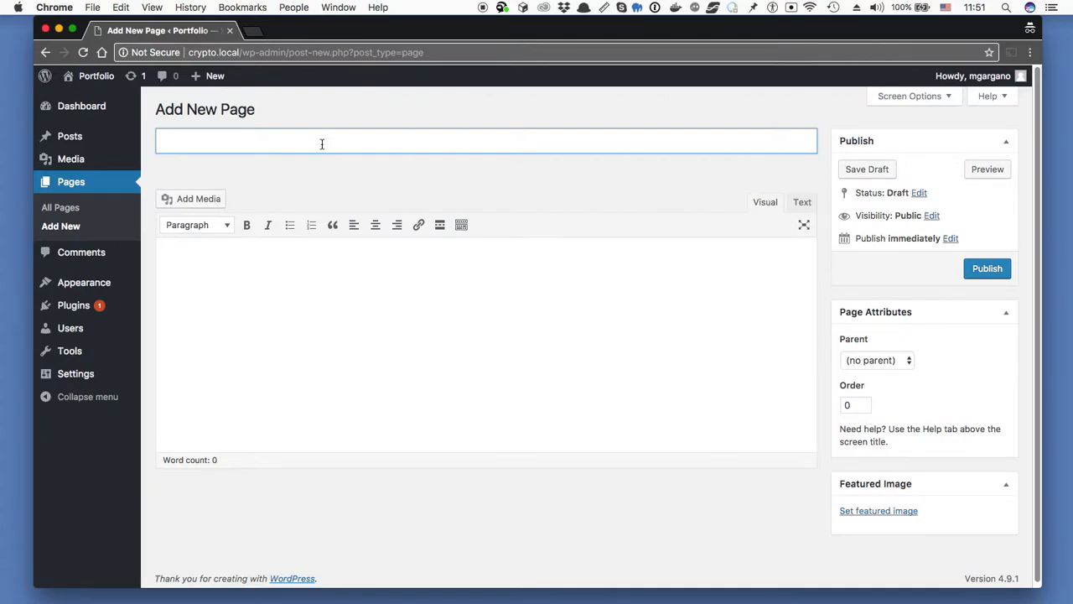
type("Portfolio")
left_click(345, 316)
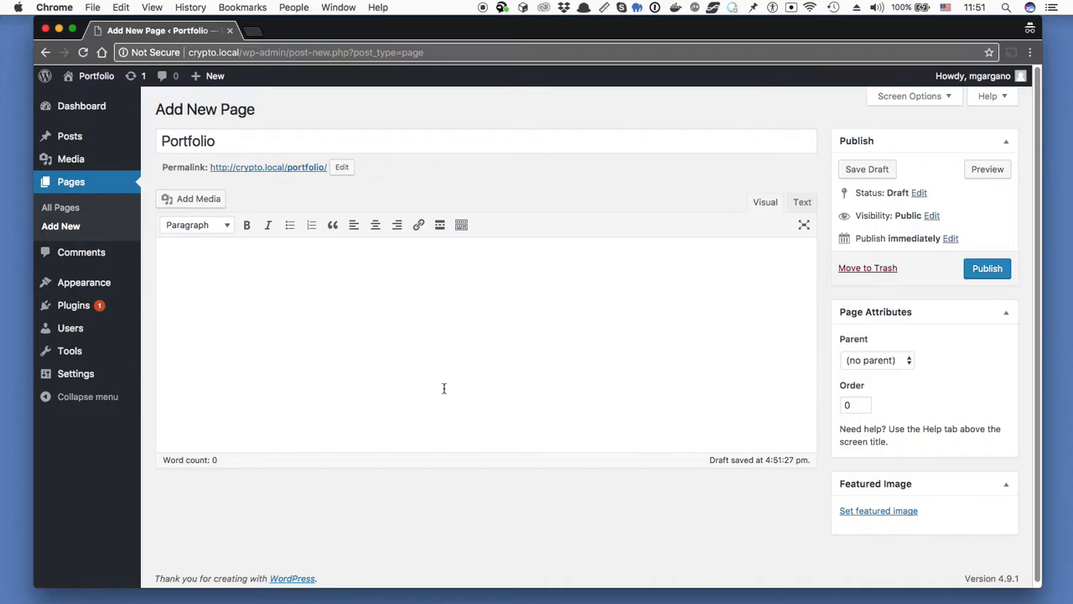
type("[cryptocurrency_table")
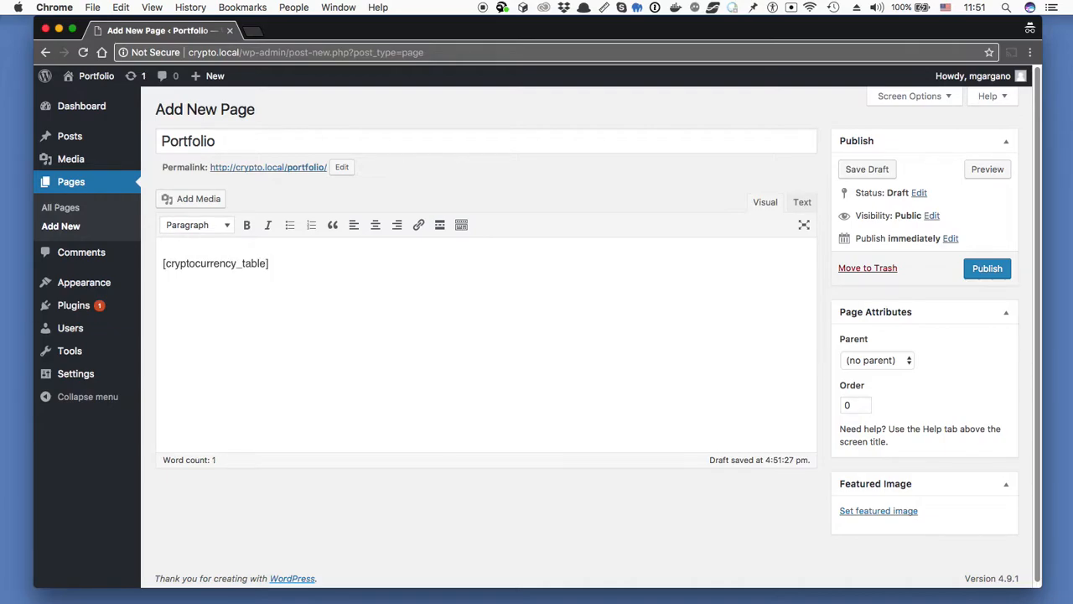
left_click(985, 268)
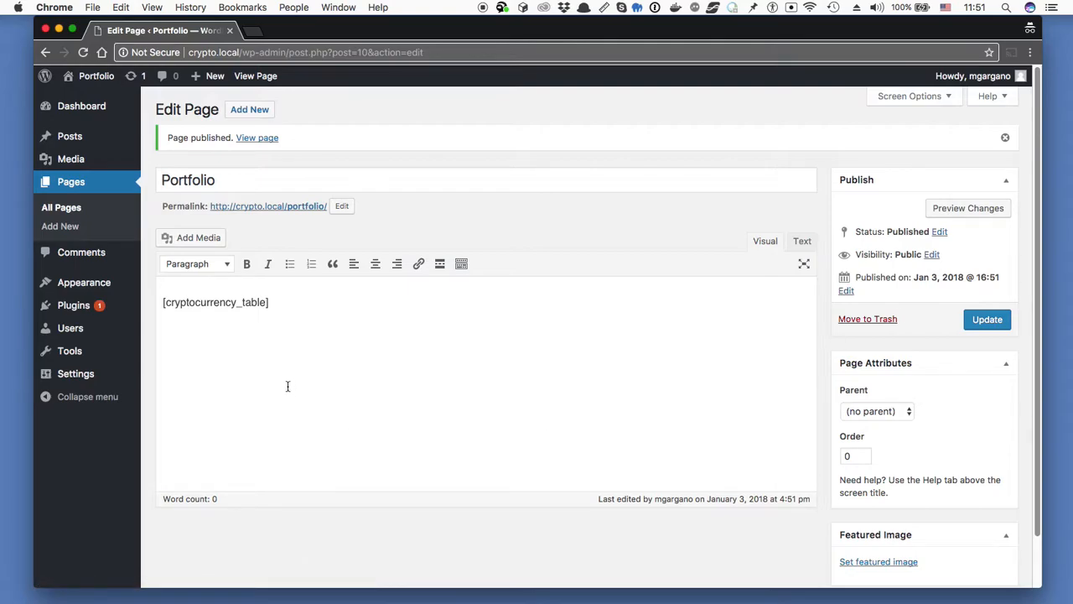
- Open the published Portfolio page in a new tab and highlight Bitcoin's quantity, spend, price and worth
left_click(251, 214, "super")
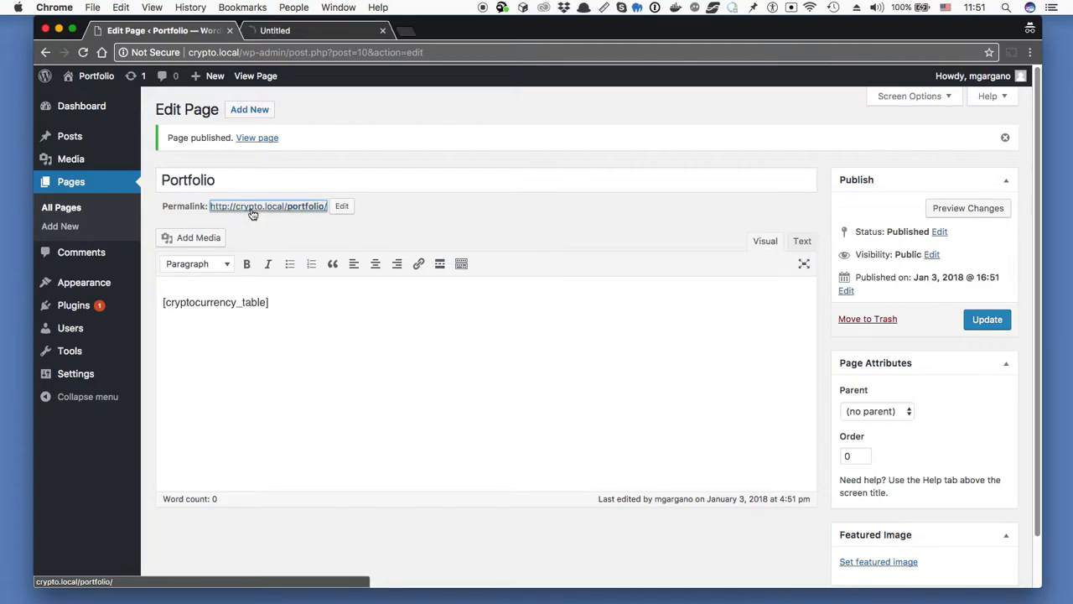
left_click(294, 31)
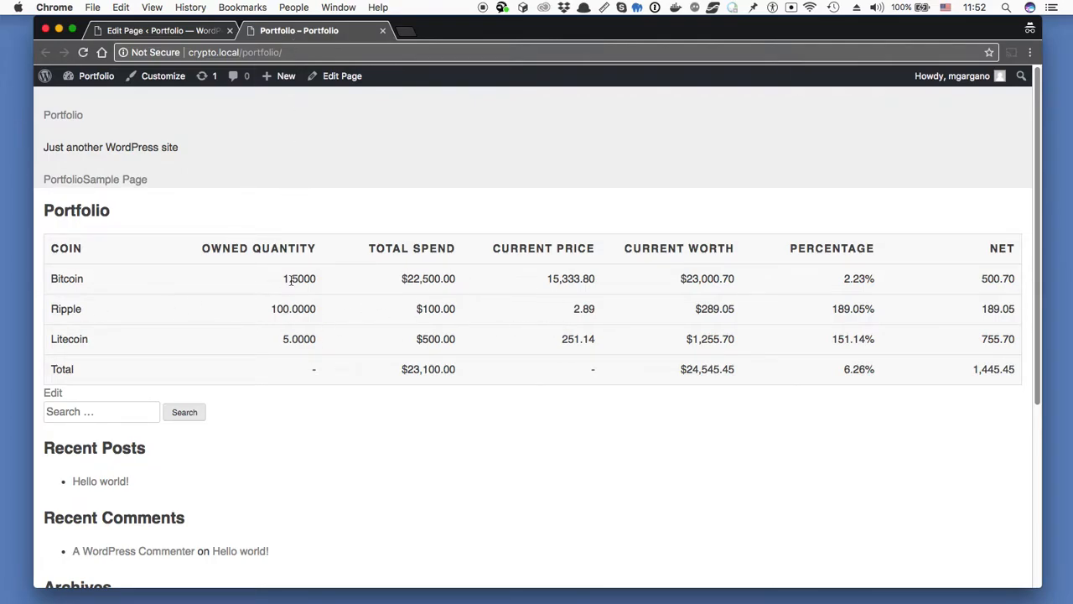
left_click_drag(284, 279, 315, 278)
left_click_drag(407, 280, 448, 280)
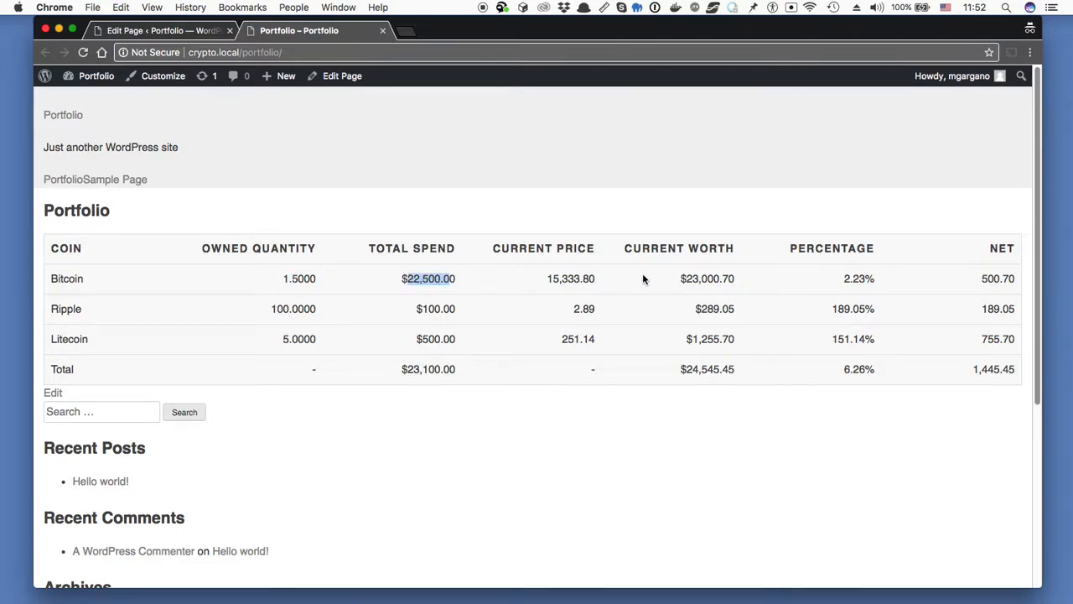
left_click_drag(547, 279, 609, 282)
left_click_drag(682, 275, 751, 278)
left_click(748, 277)
double_click(745, 277)
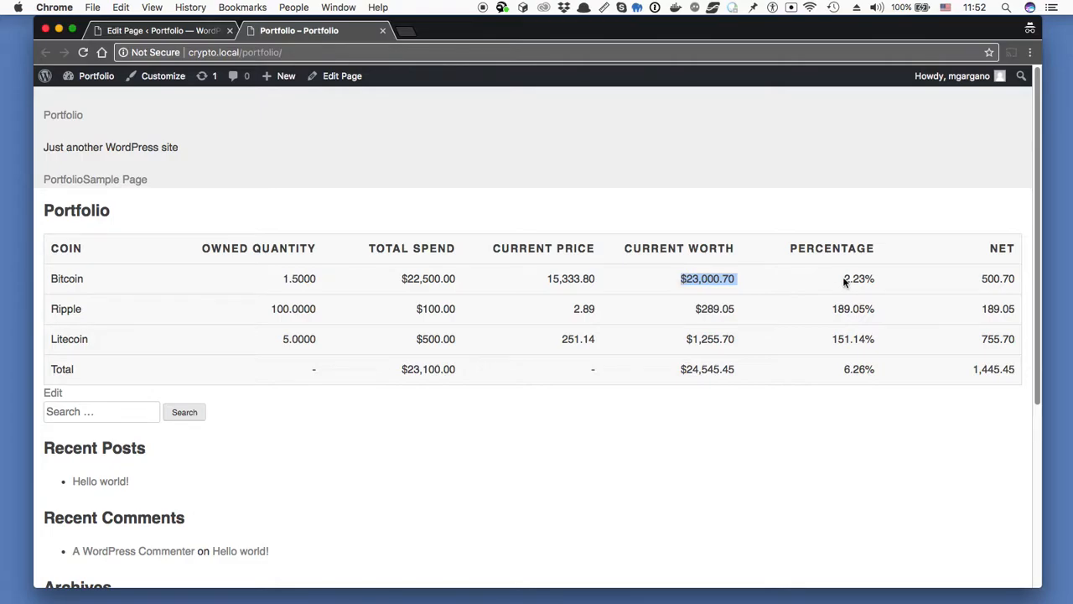
left_click_drag(842, 281, 1021, 280)
left_click(924, 295)
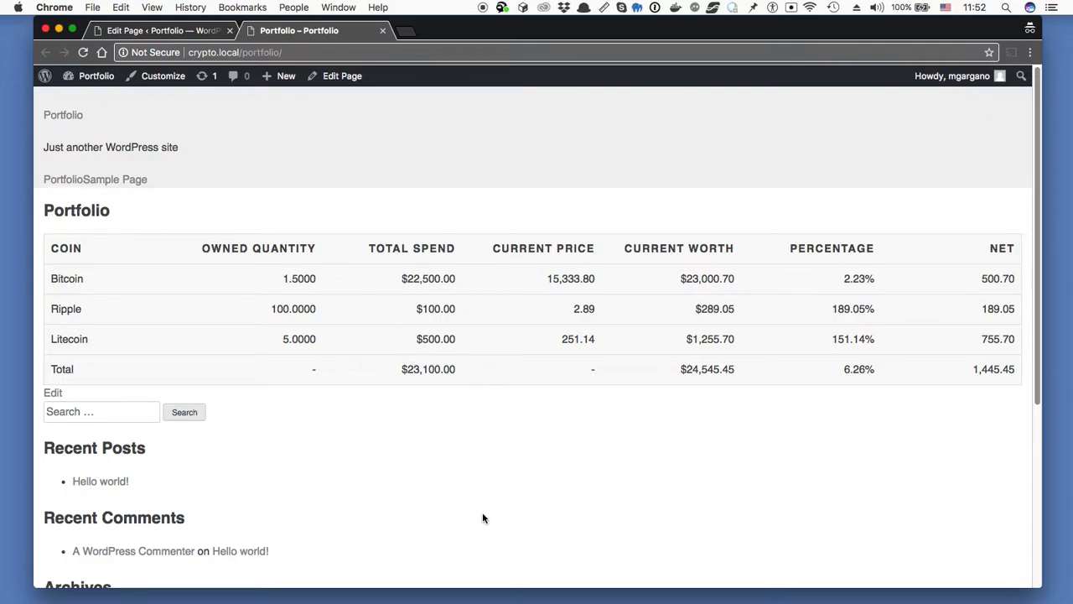
- Highlight the totals 6.26% and 1,445.45, then inspect the page with developer tools
left_click_drag(844, 369, 877, 369)
left_click_drag(957, 370, 1020, 373)
left_click(1015, 374)
right_click(694, 149)
left_click(739, 275)
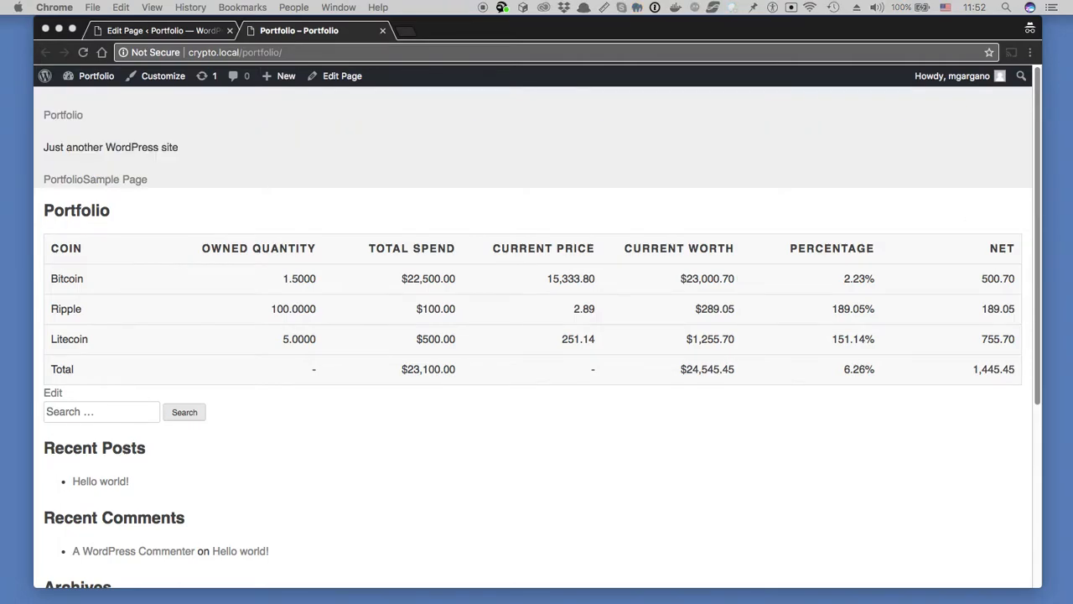
key("super+shift+m")
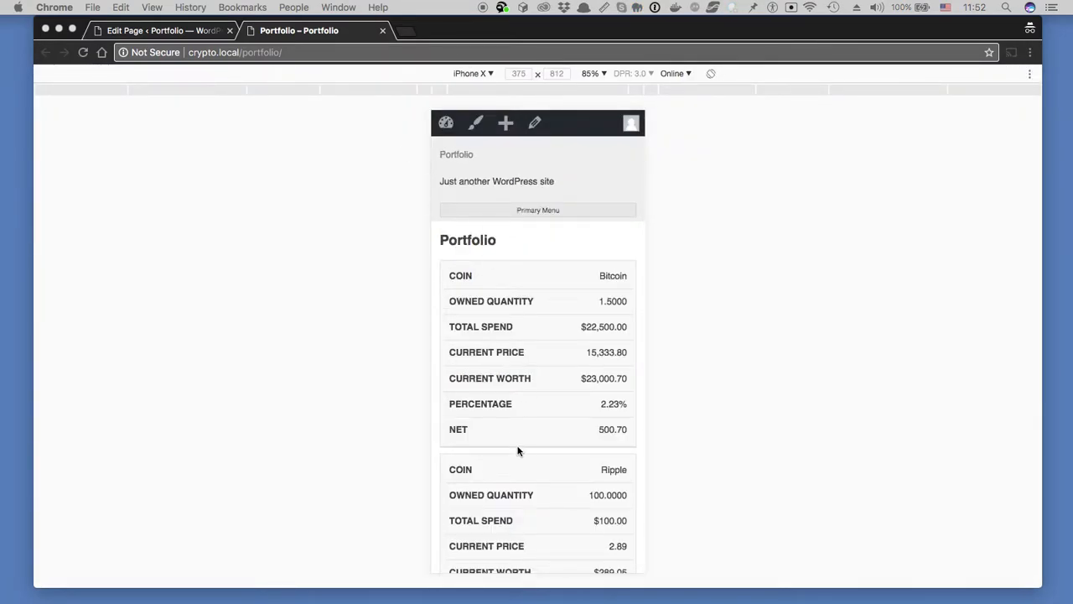
scroll(518, 453, "down", 1)
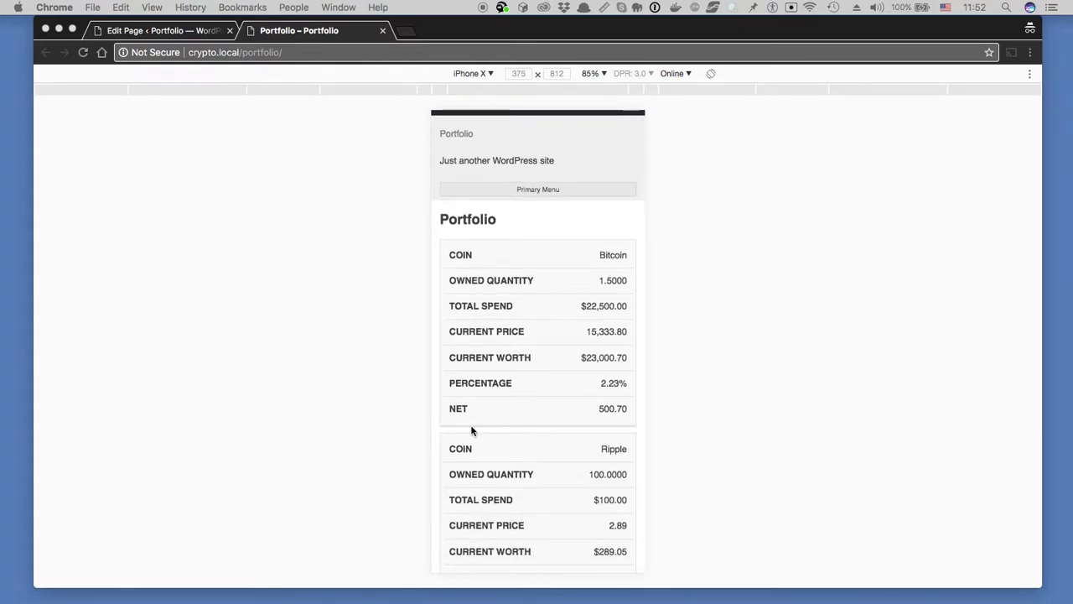
scroll(471, 430, "down", 5)
scroll(471, 431, "down", 13)
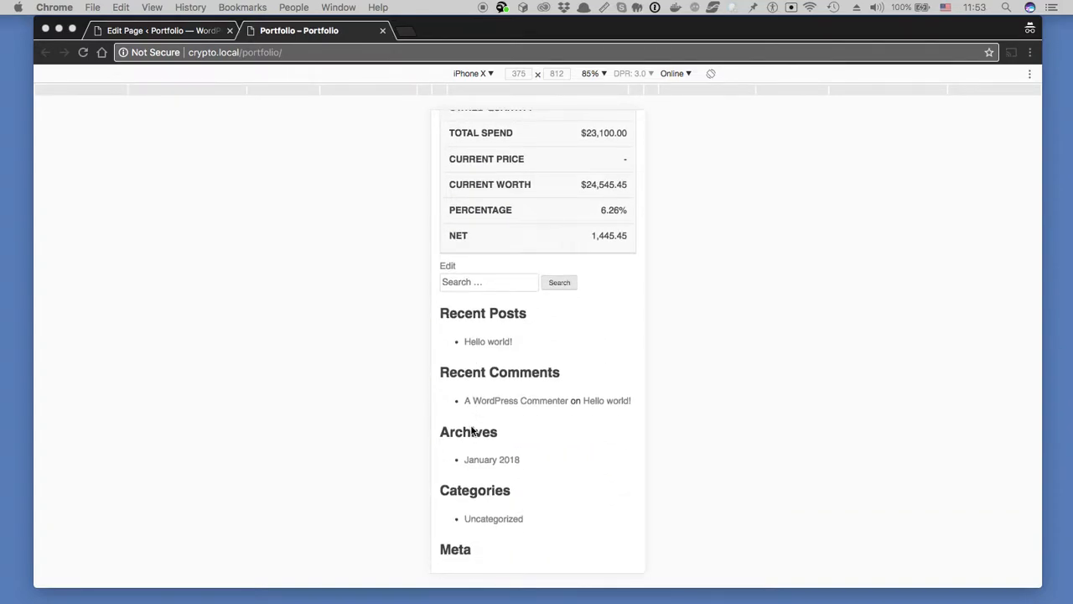
scroll(471, 430, "up", 18)
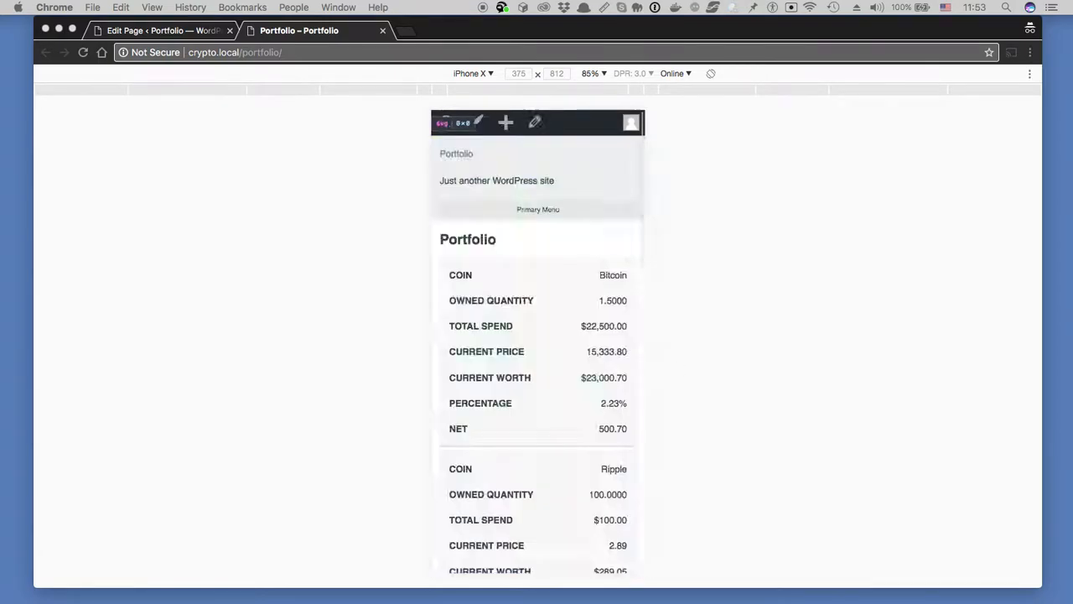
key("super+shift+m")
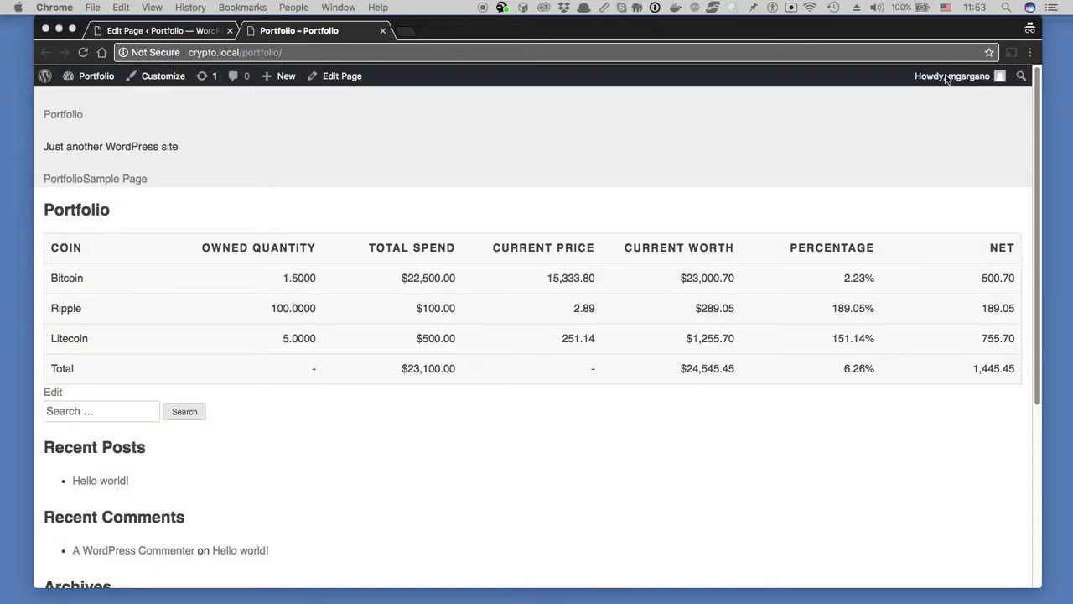
- Cut the Portfolio URL, log out, and load it in a new tab to hit the login screen
left_click(801, 52)
key("super+x")
mouse_move(939, 75)
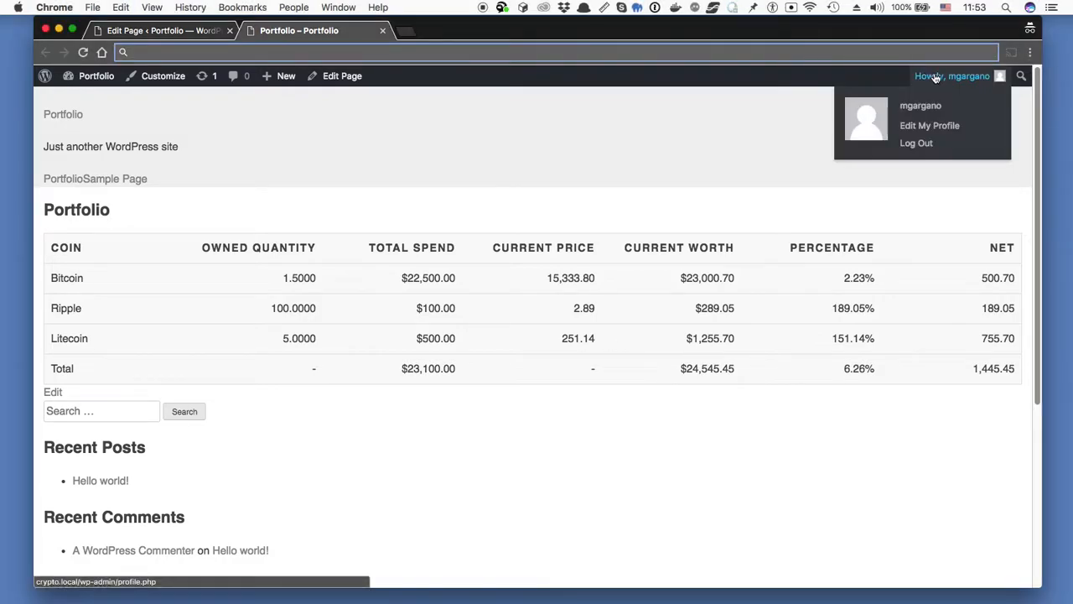
left_click(916, 145)
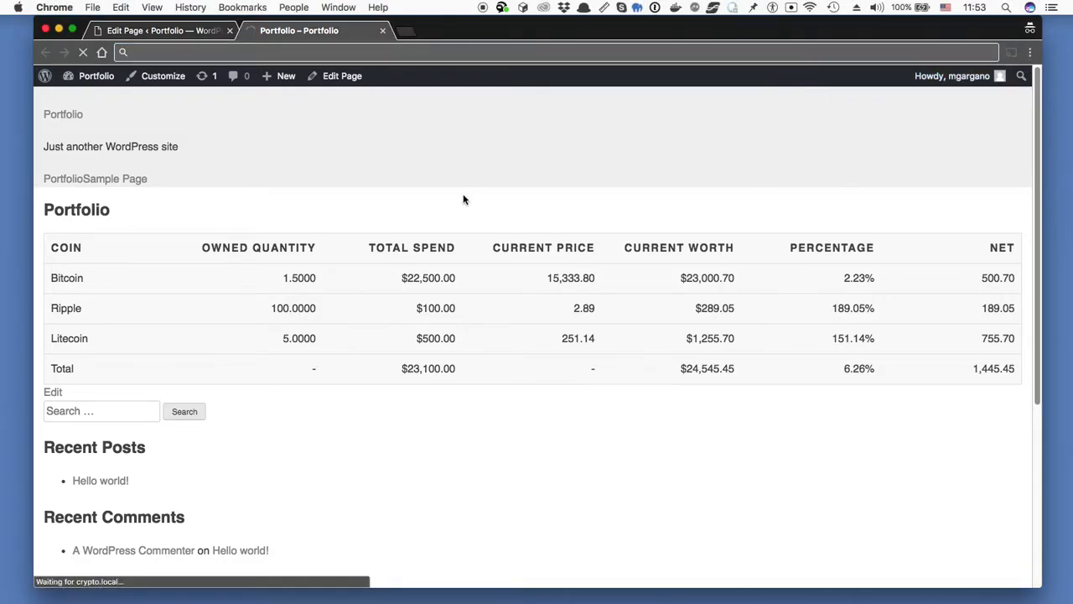
key("super+t")
key("super+v")
key("Return")
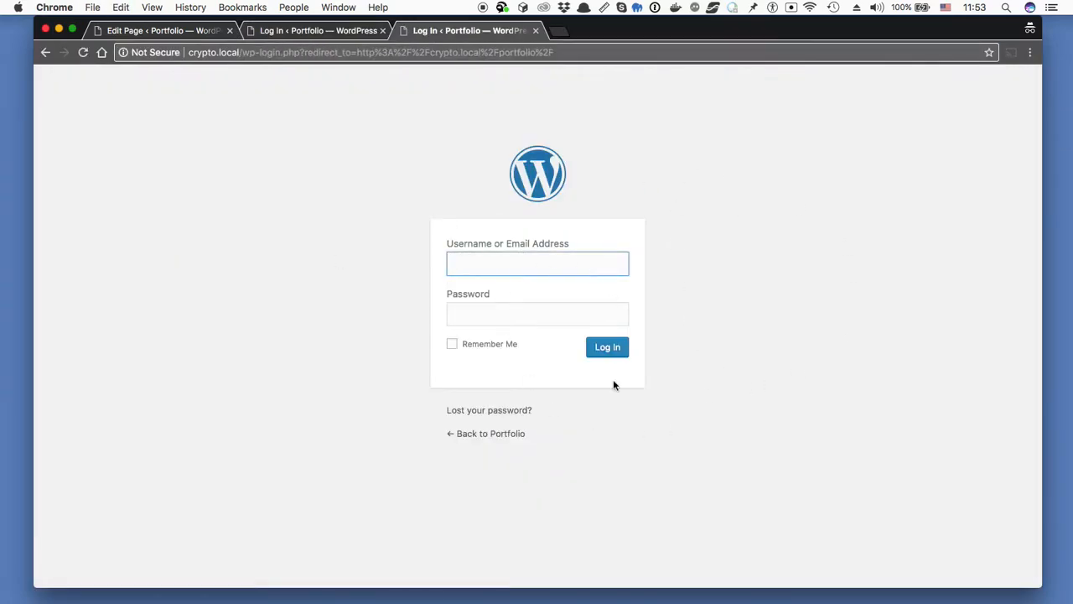
- Sign back in with the admin username and password
type("mgargano")
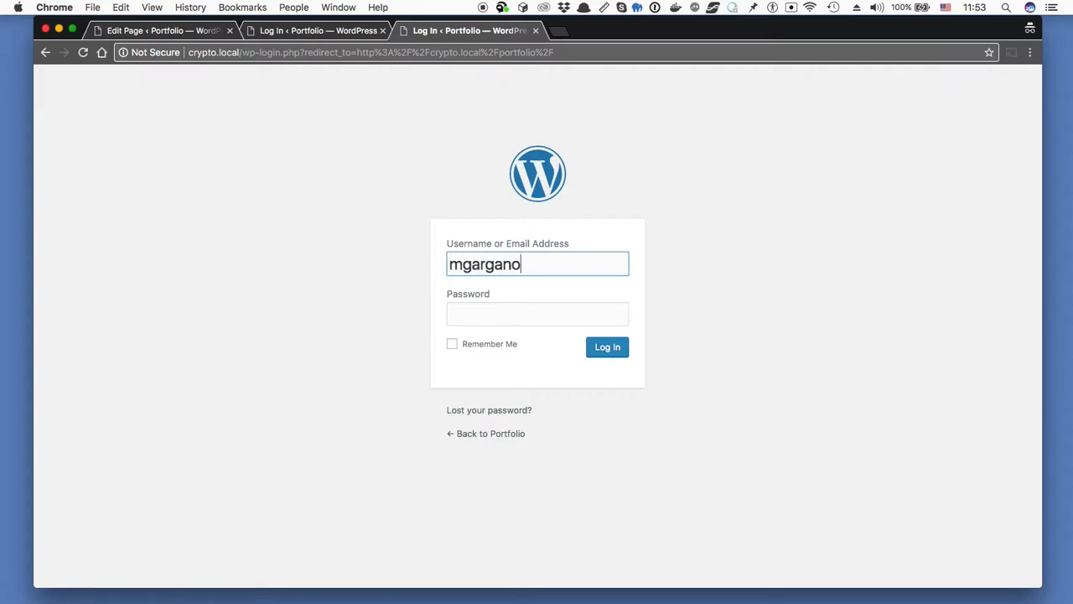
key("Tab")
type("••••••")
key("Return")
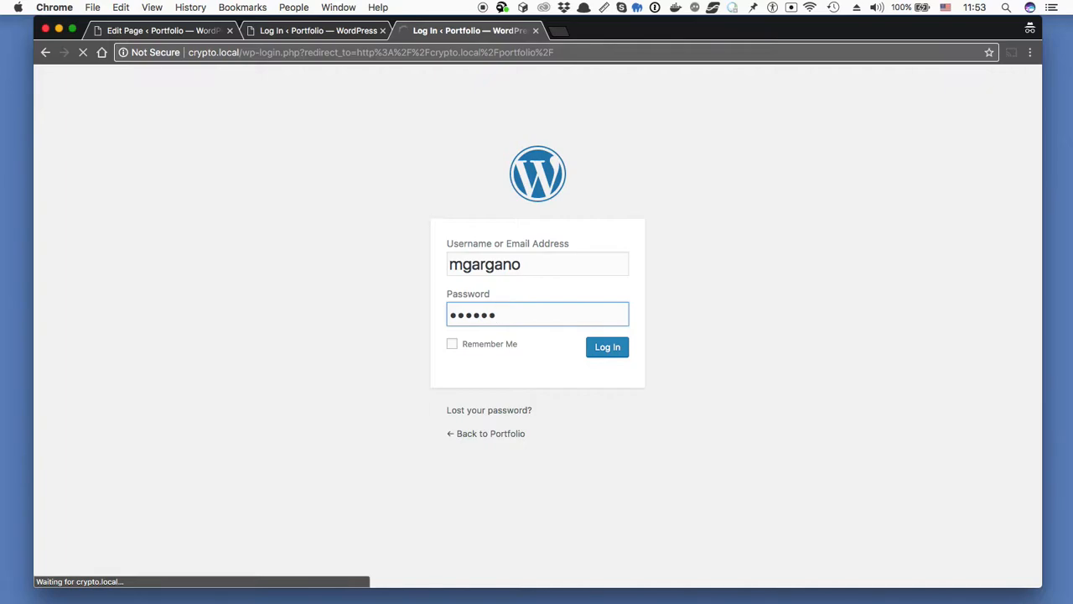